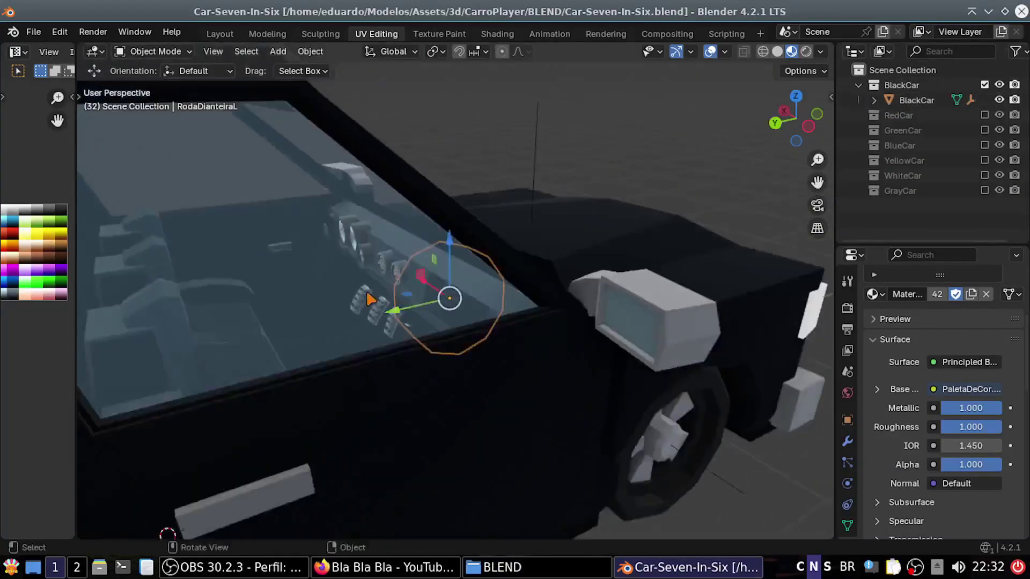
In wireframe Right Ortho view, box-select the BlackCar steering column and slide it slightly along Y
{"action": "key", "text": "4"}
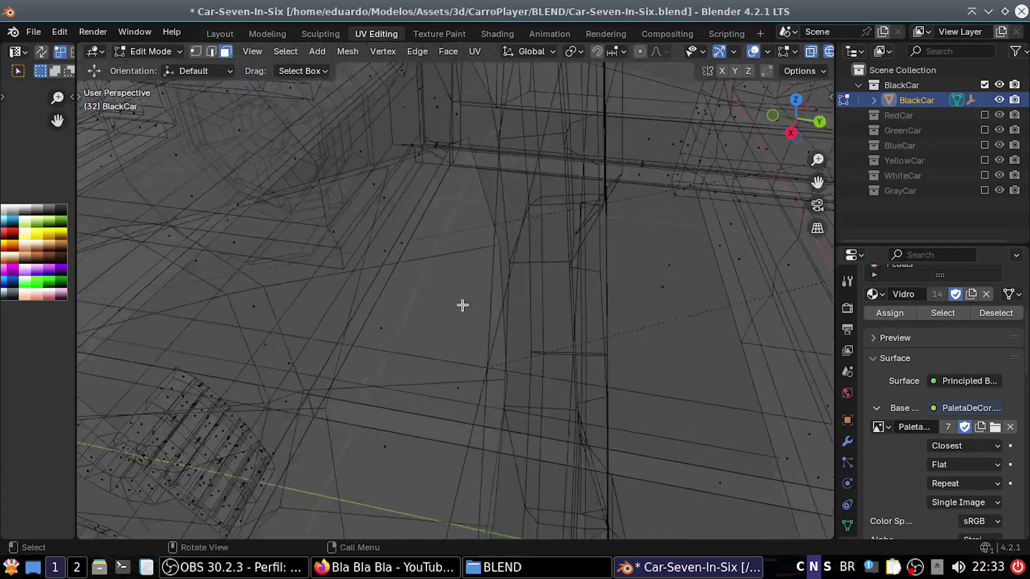
{"action": "left_click", "coordinate": [402, 223]}
{"action": "key", "text": "KP_3"}
{"action": "left_click_drag", "start_coordinate": [375, 214], "coordinate": [423, 214]}
{"action": "left_click_drag", "start_coordinate": [430, 154], "coordinate": [425, 130]}
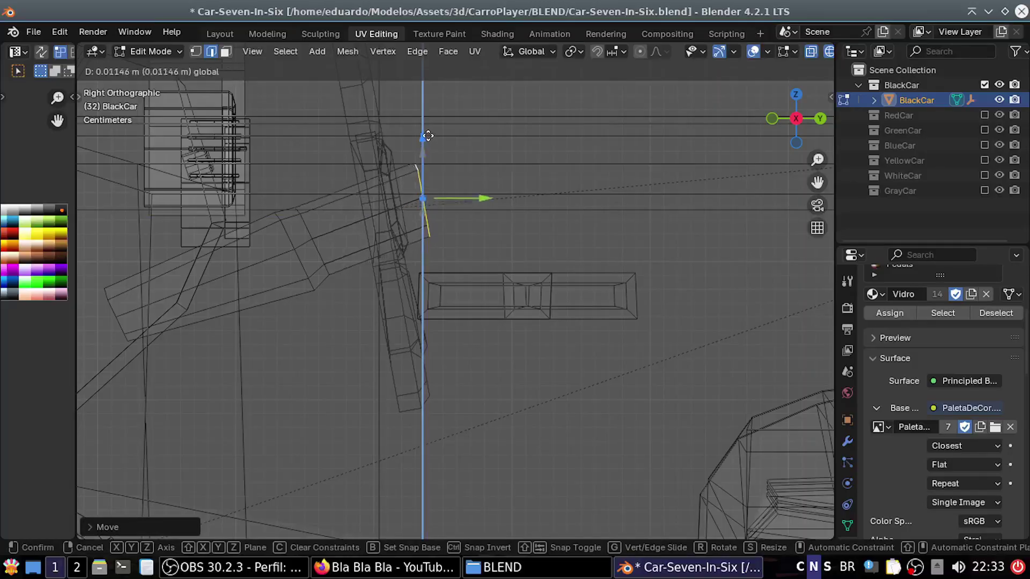
{"action": "key", "text": "Tab"}
{"action": "left_click", "coordinate": [419, 177]}
{"action": "left_click_drag", "start_coordinate": [460, 220], "coordinate": [482, 212]}
Confirm the column move and delete the other coloured car collections
{"action": "left_click", "coordinate": [482, 212]}
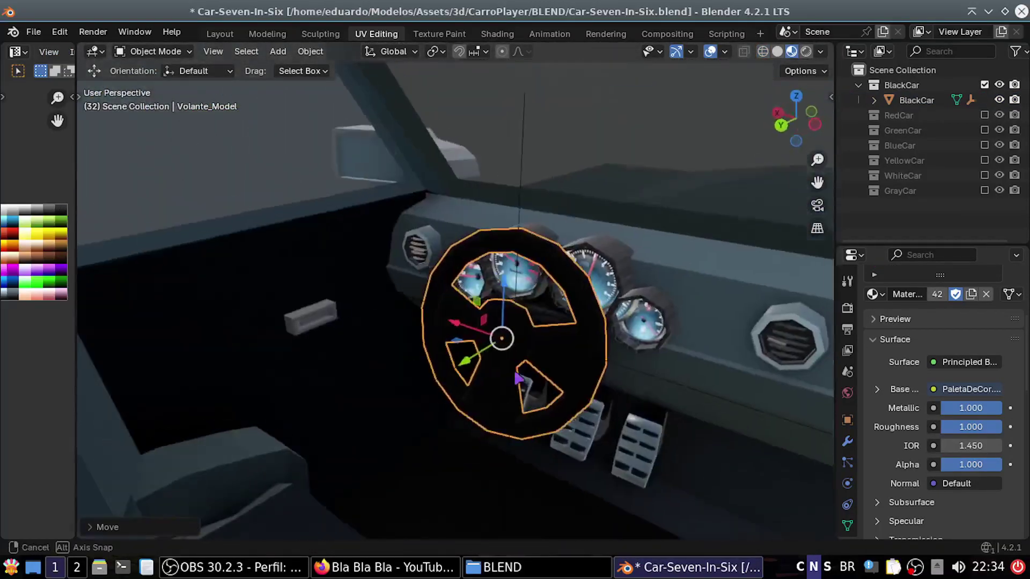
{"action": "mouse_move", "coordinate": [482, 212]}
{"action": "middle_mouse_down"}
{"action": "mouse_move", "coordinate": [527, 424]}
{"action": "mouse_move", "coordinate": [536, 376]}
{"action": "middle_mouse_up"}
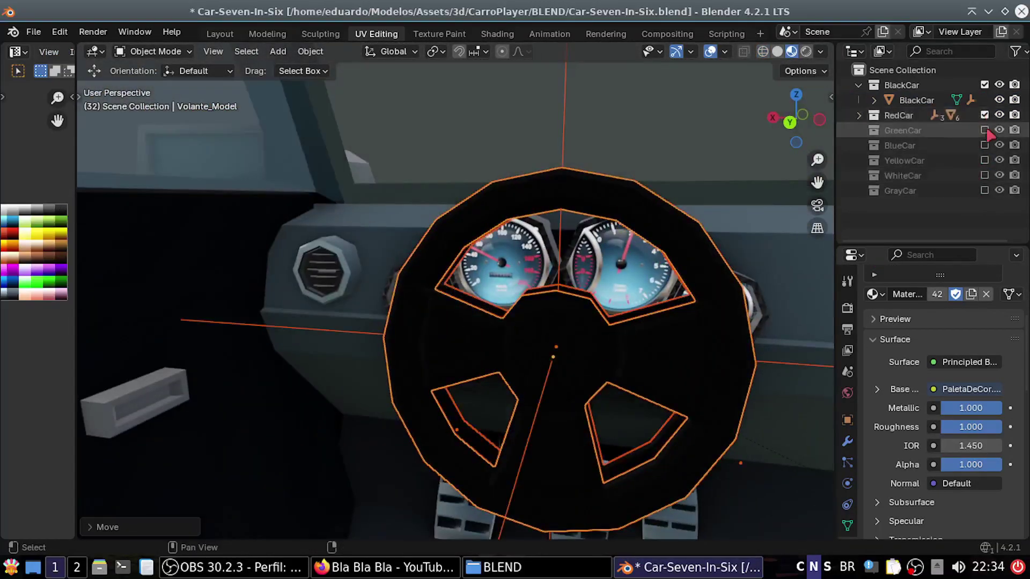
{"action": "right_click", "coordinate": [901, 160]}
{"action": "left_click", "coordinate": [765, 166]}
{"action": "middle_click_drag", "start_coordinate": [482, 322], "coordinate": [509, 332]}
Select Volante_Model in the BlackCar hierarchy and set its X location to 0
{"action": "left_click", "coordinate": [873, 100]}
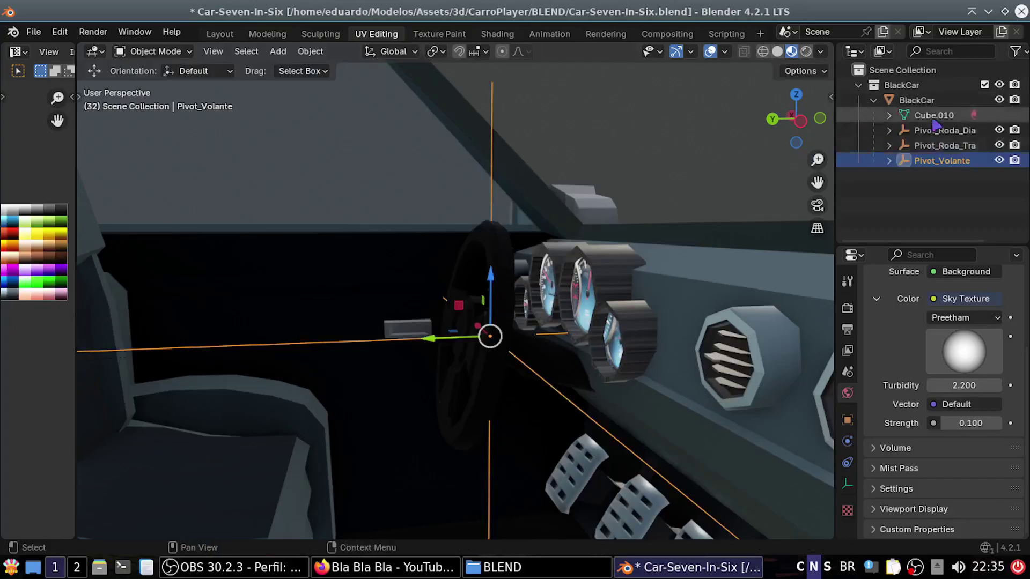
{"action": "left_click", "coordinate": [888, 161]}
{"action": "left_click", "coordinate": [953, 175]}
{"action": "key", "text": "n"}
{"action": "double_click", "coordinate": [728, 129]}
{"action": "type", "text": "0"}
{"action": "key", "text": "Return"}
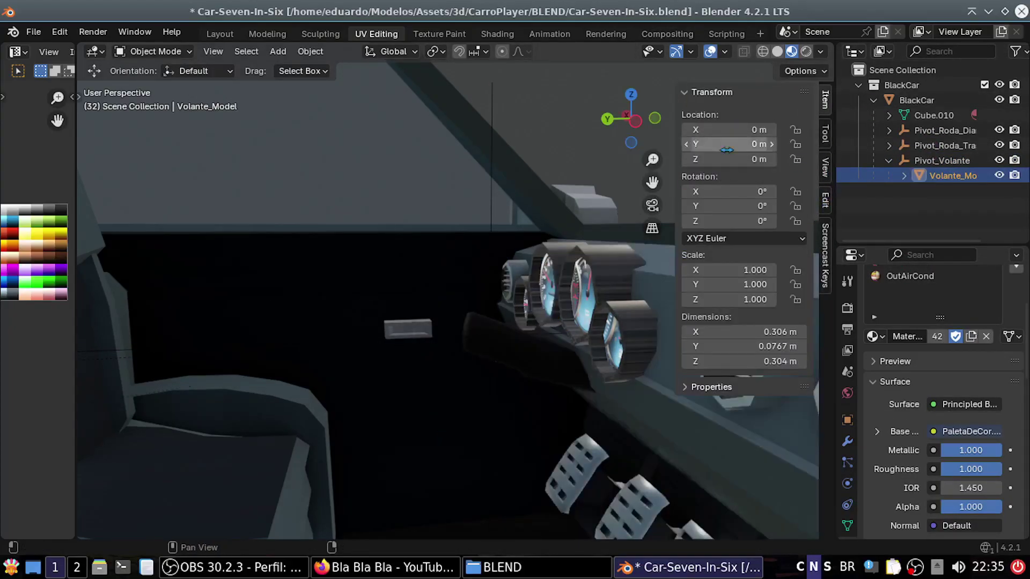
Frame the view on Pivot_Volante and reset the steering wheel's origin
{"action": "middle_click_drag", "start_coordinate": [661, 327], "coordinate": [499, 400]}
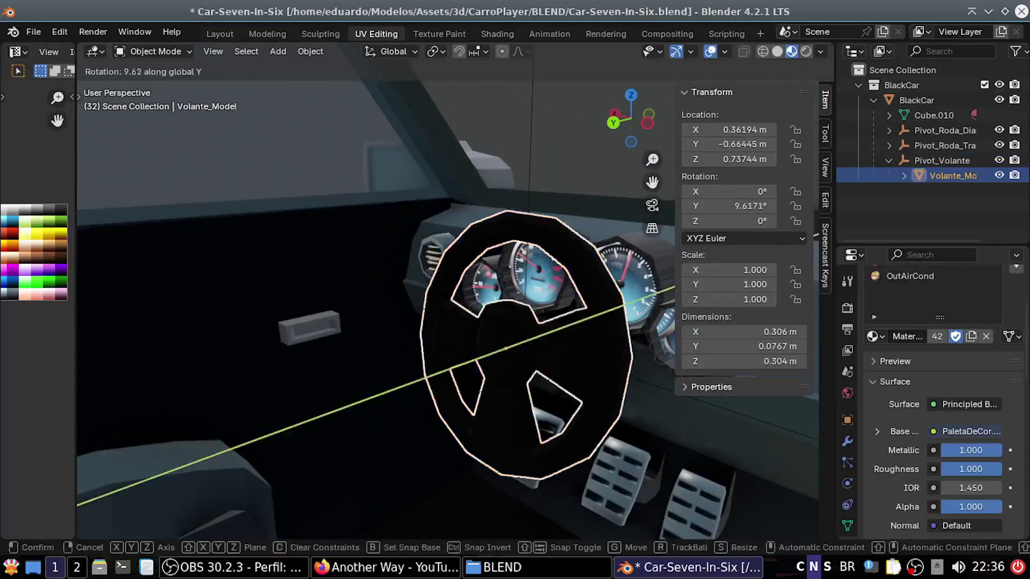
{"action": "left_click", "coordinate": [499, 400]}
{"action": "key", "text": "KP_Decimal"}
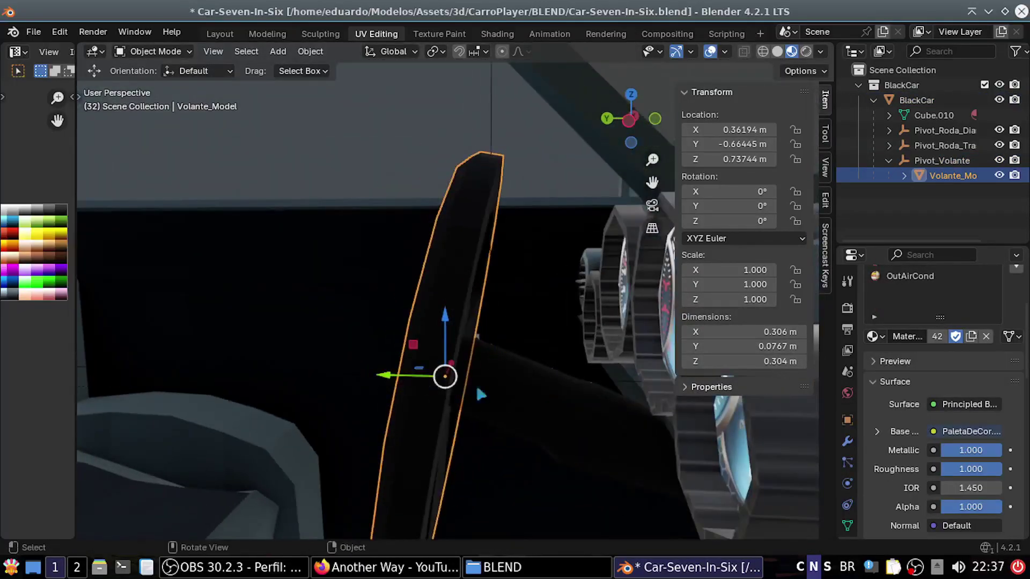
{"action": "middle_click_drag", "start_coordinate": [460, 368], "coordinate": [489, 377], "text": "shift"}
{"action": "left_click", "coordinate": [463, 229]}
{"action": "right_click", "coordinate": [376, 324]}
{"action": "left_click", "coordinate": [574, 356]}
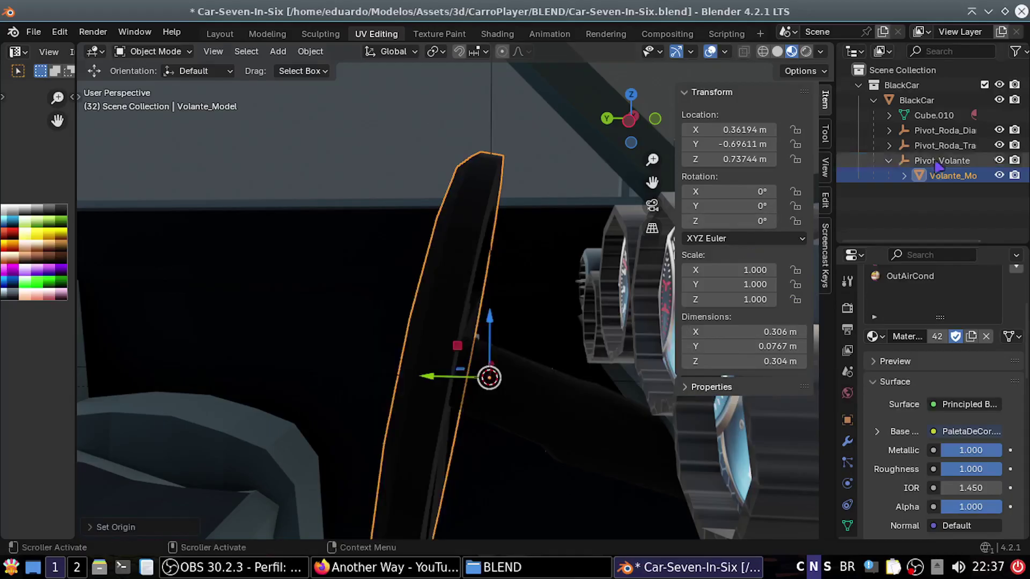
Clear Volante_Model's parent, move Pivot_Volante to Z 0.74858 m, and check the wheel in Edit Mode
{"action": "key", "text": "alt+p"}
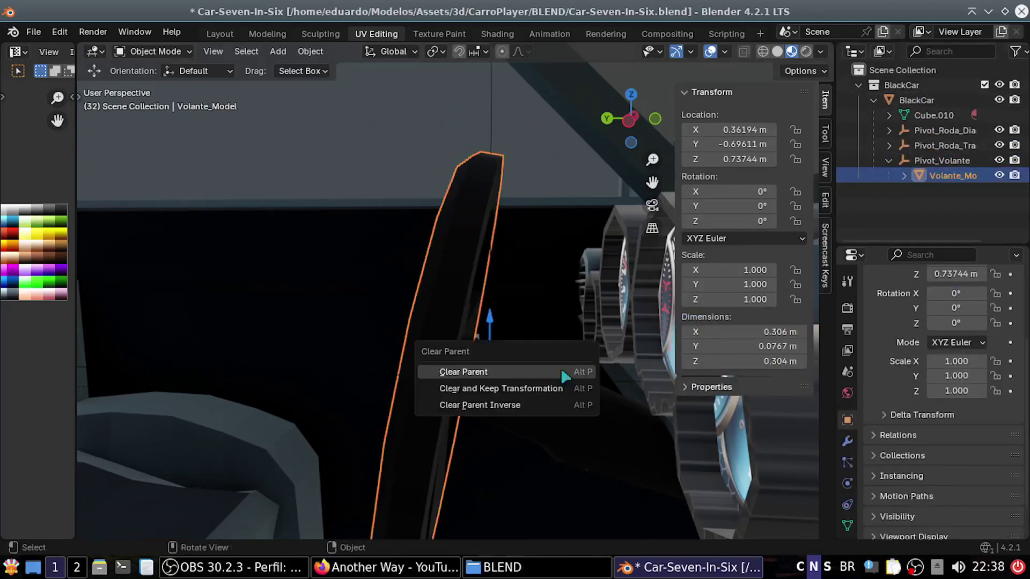
{"action": "left_click", "coordinate": [499, 371]}
{"action": "left_click", "coordinate": [941, 161]}
{"action": "key", "text": "KP_3"}
{"action": "key", "text": "shift+z"}
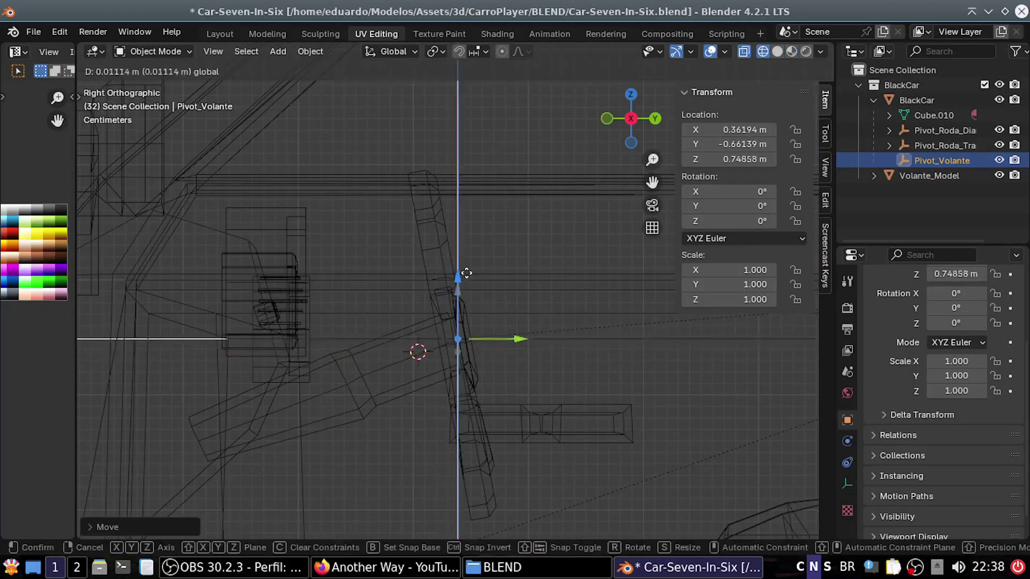
{"action": "left_click", "coordinate": [461, 343]}
{"action": "key", "text": "Tab"}
{"action": "key", "text": "Tab"}
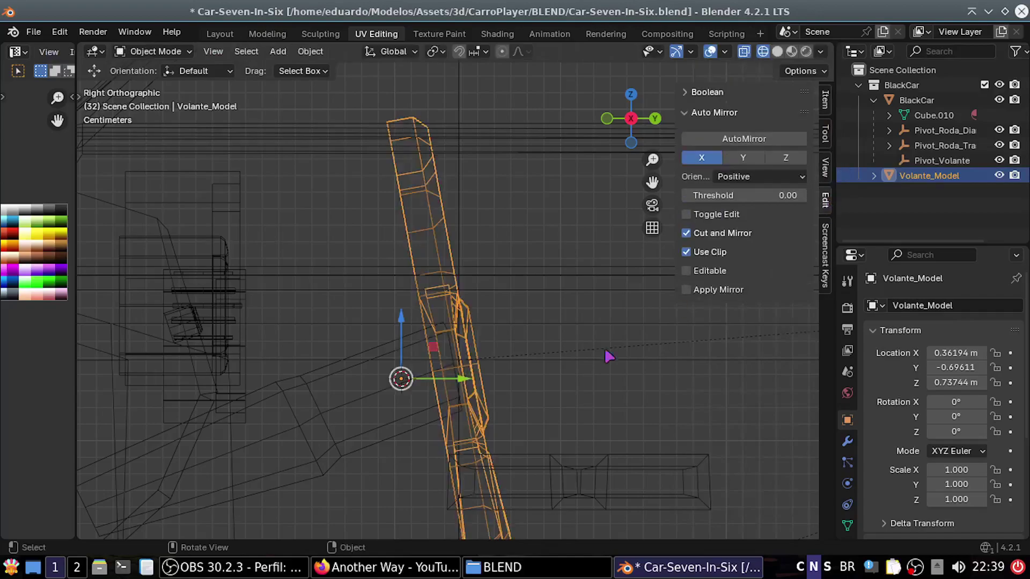
{"action": "key", "text": "Tab"}
{"action": "key", "text": "KP_Decimal"}
{"action": "key", "text": "Tab"}
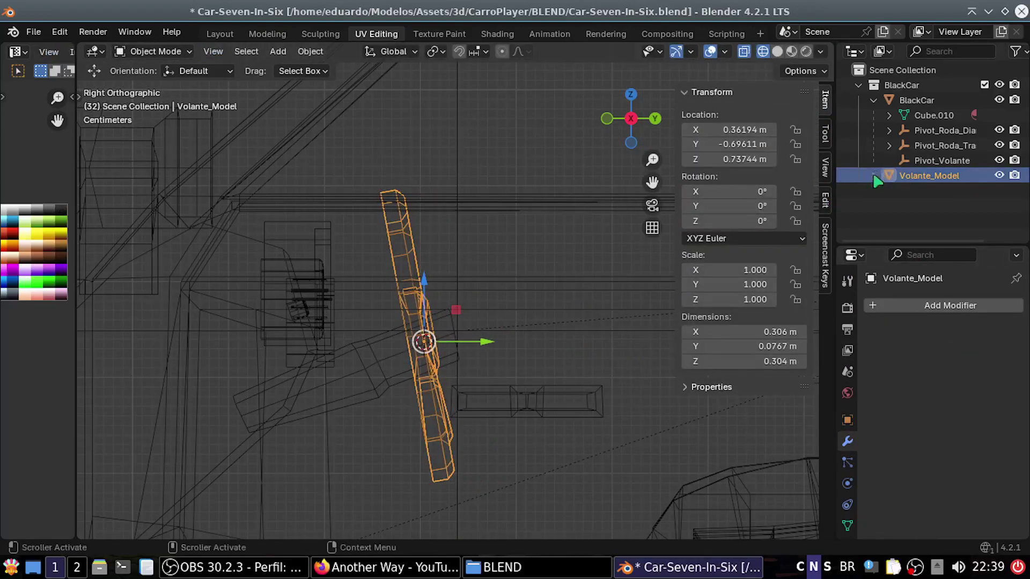
Give Volante_Model a Copy Location constraint targeting Pivot_Volante, trying Local Space for both spaces
{"action": "left_click", "coordinate": [942, 161]}
{"action": "left_click_drag", "start_coordinate": [447, 279], "coordinate": [447, 281]}
{"action": "left_click", "coordinate": [447, 281]}
{"action": "left_click", "coordinate": [928, 175]}
{"action": "left_click", "coordinate": [847, 504]}
{"action": "left_click", "coordinate": [944, 305]}
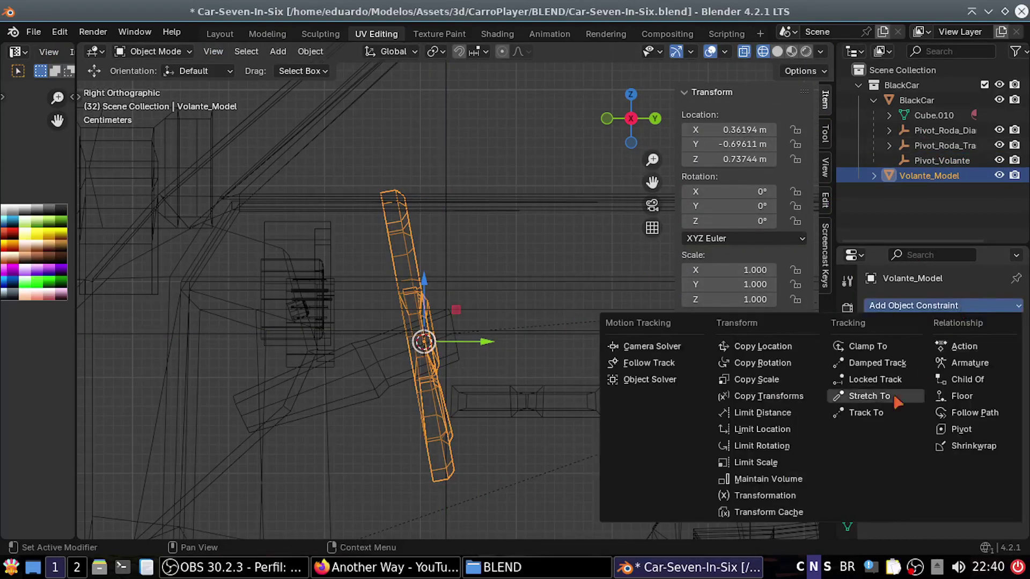
{"action": "left_click", "coordinate": [761, 337]}
{"action": "left_click", "coordinate": [964, 353]}
{"action": "left_click", "coordinate": [963, 436]}
{"action": "left_click", "coordinate": [960, 472]}
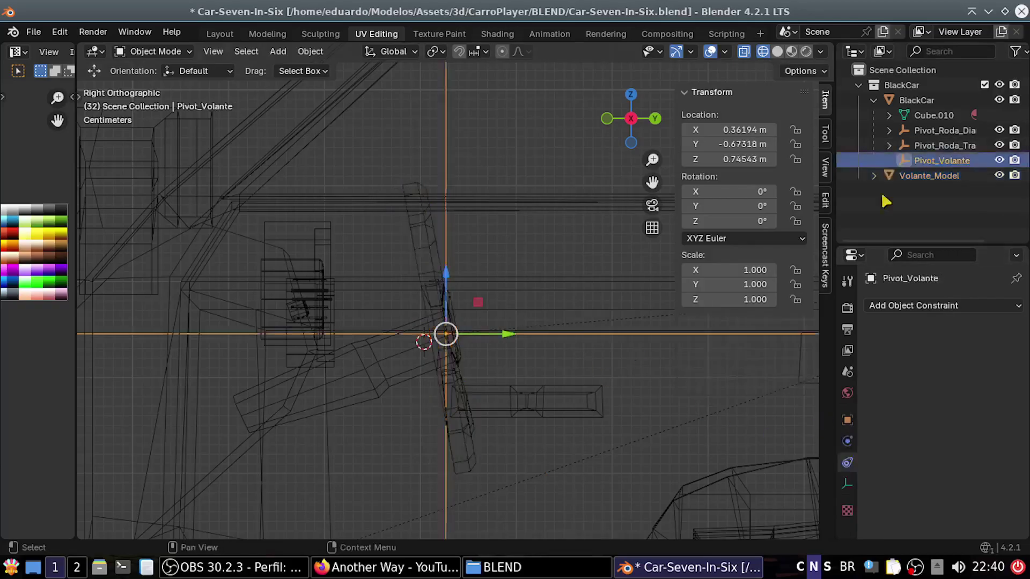
Test-rotate the steering wheel around Y in material view, cancelling each rotation
{"action": "left_click", "coordinate": [941, 160]}
{"action": "left_click", "coordinate": [430, 263]}
{"action": "key", "text": "shift+z"}
{"action": "middle_click_drag", "start_coordinate": [430, 262], "coordinate": [508, 412]}
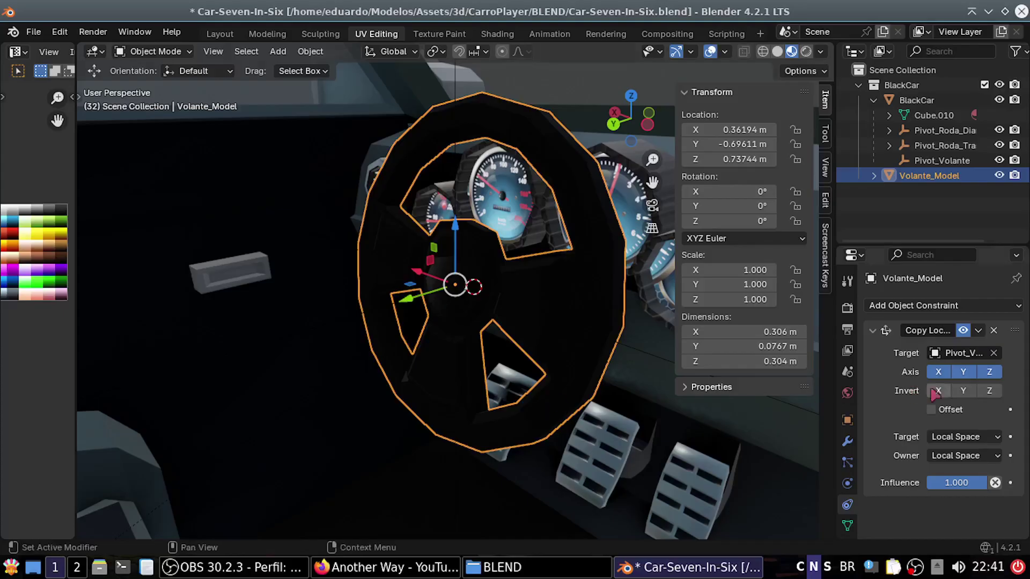
{"action": "key", "text": "r"}
{"action": "key", "text": "Escape"}
{"action": "key", "text": "ctrl+z"}
{"action": "key", "text": "ctrl+z"}
{"action": "key", "text": "r"}
{"action": "key", "text": "y"}
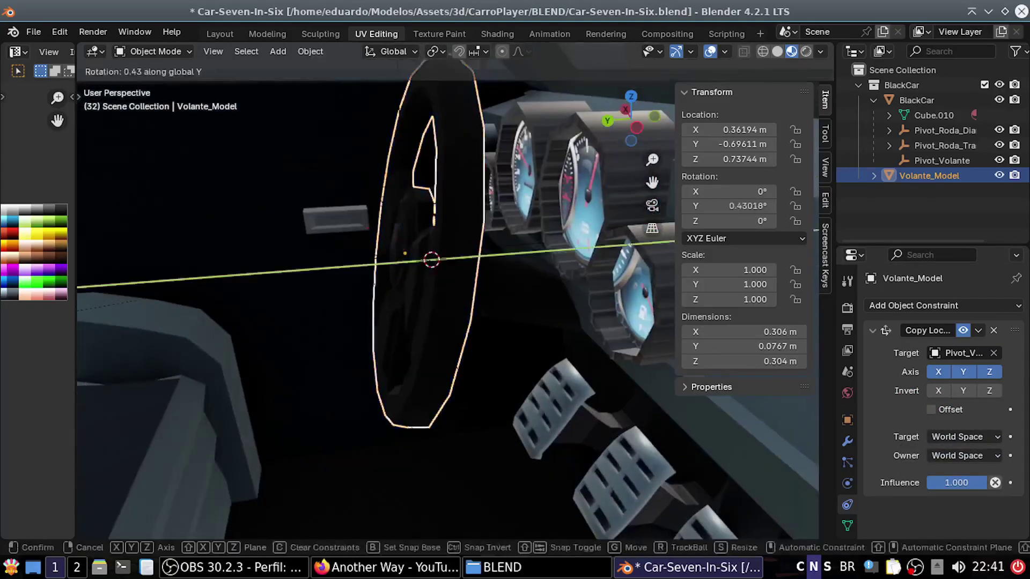
{"action": "key", "text": "Escape"}
{"action": "key", "text": "r"}
{"action": "key", "text": "y"}
{"action": "key", "text": "Escape"}
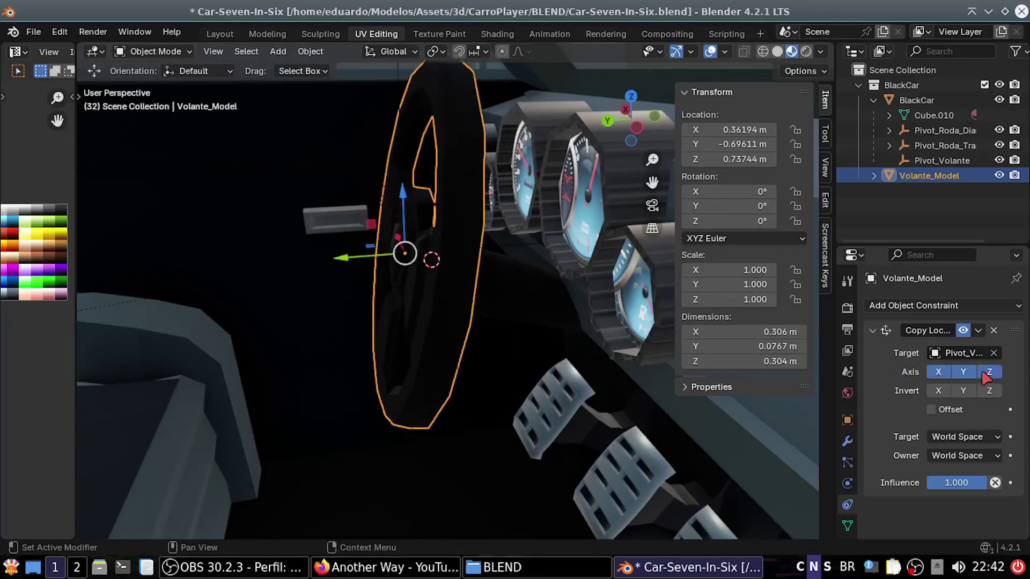
Undo the space changes so the Copy Location constraint stays in World Space
{"action": "key", "text": "ctrl+z"}
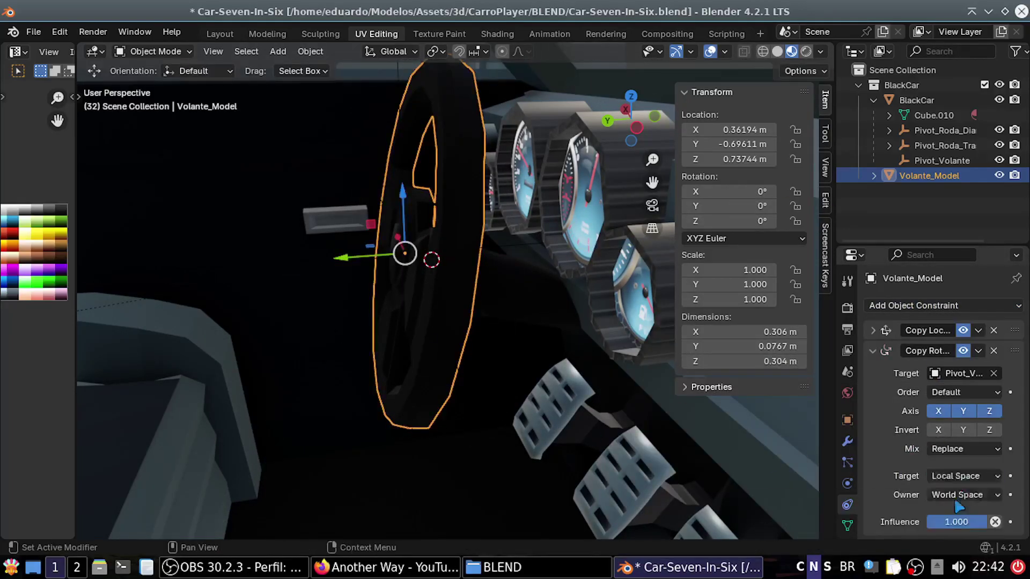
{"action": "key", "text": "r"}
{"action": "key", "text": "y"}
{"action": "key", "text": "Escape"}
{"action": "key", "text": "ctrl+z"}
{"action": "key", "text": "r"}
{"action": "key", "text": "y"}
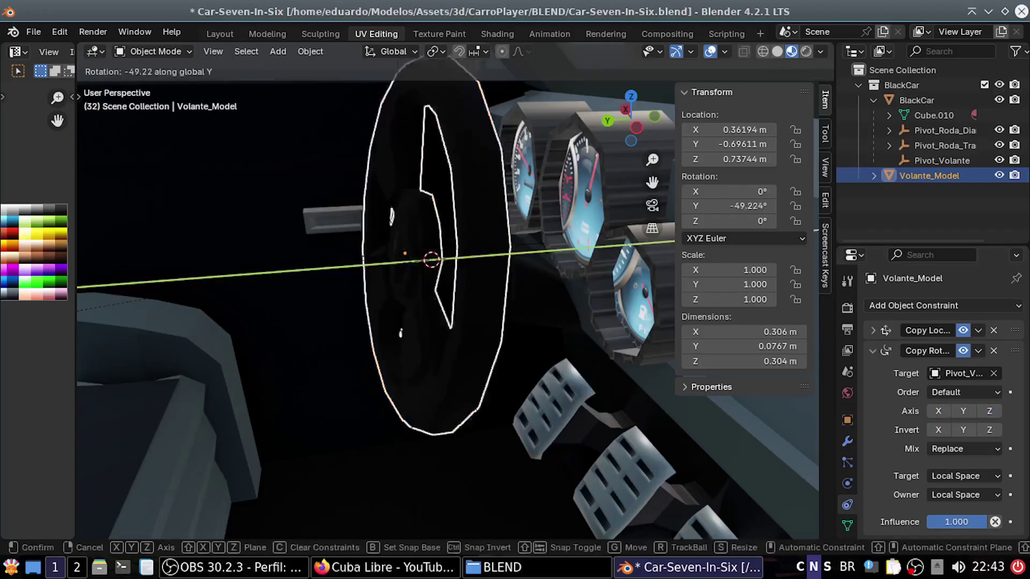
{"action": "key", "text": "Escape"}
{"action": "left_click", "coordinate": [964, 494]}
{"action": "key", "text": "ctrl+z"}
{"action": "mouse_move", "coordinate": [589, 215]}
{"action": "middle_mouse_down"}
{"action": "mouse_move", "coordinate": [710, 123]}
{"action": "mouse_move", "coordinate": [429, 422]}
{"action": "middle_mouse_up"}
{"action": "key", "text": "ctrl+z"}
{"action": "key", "text": "ctrl+shift+z"}
{"action": "key", "text": "ctrl+shift+z"}
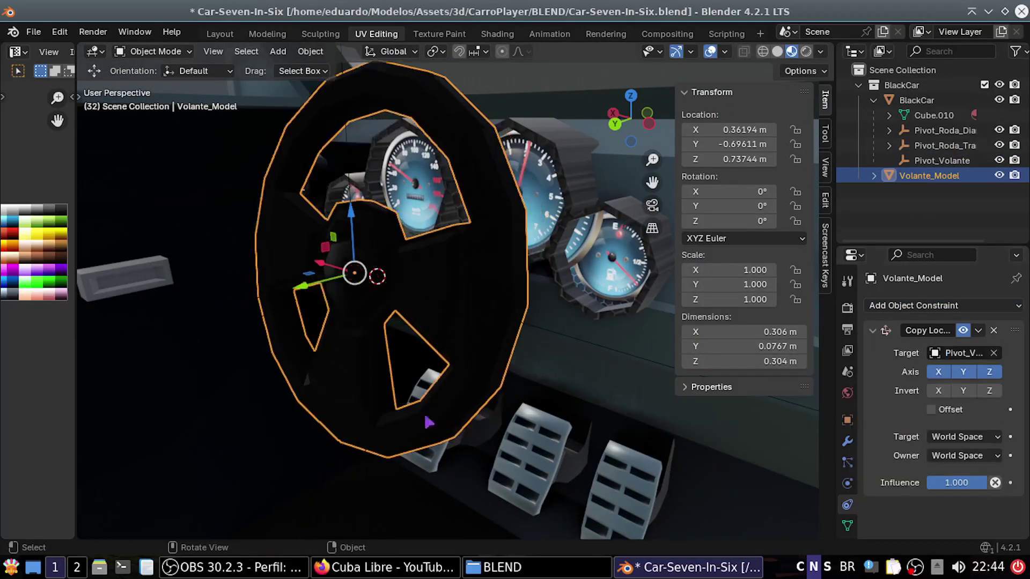
Set the constraint's target and owner spaces to Custom Space and test-rotate the wheel
{"action": "left_click", "coordinate": [963, 437]}
{"action": "left_click", "coordinate": [942, 535]}
{"action": "left_click", "coordinate": [963, 455]}
{"action": "left_click", "coordinate": [938, 551]}
{"action": "mouse_move", "coordinate": [537, 322]}
{"action": "middle_mouse_down"}
{"action": "mouse_move", "coordinate": [435, 368]}
{"action": "mouse_move", "coordinate": [605, 477]}
{"action": "middle_mouse_up"}
{"action": "key", "text": "r"}
{"action": "key", "text": "y"}
{"action": "key", "text": "Escape"}
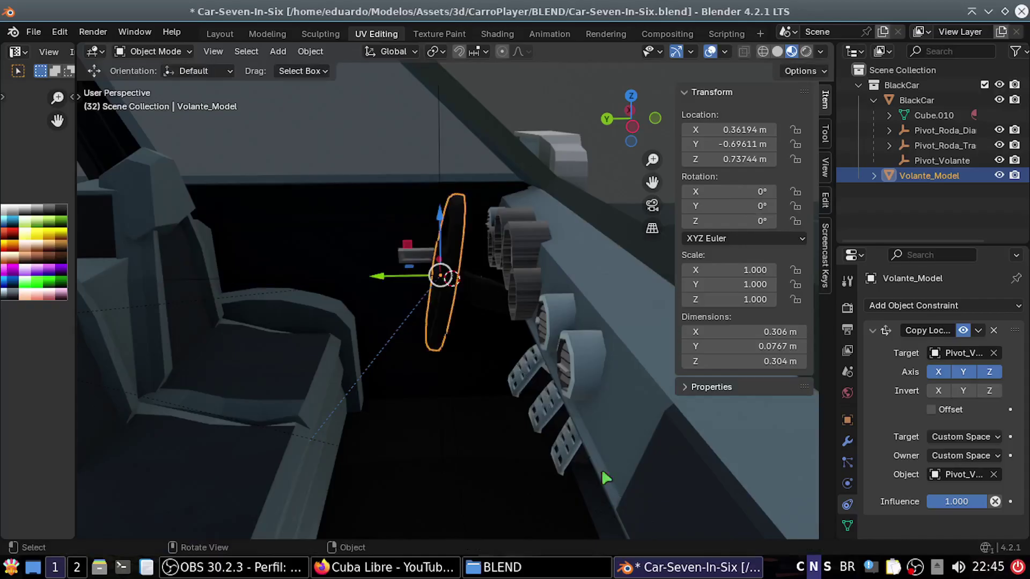
Toggle the Custom Space change and disable copying X, test-rotating the wheel
{"action": "key", "text": "ctrl+z"}
{"action": "key", "text": "ctrl+z"}
{"action": "key", "text": "ctrl+shift+z"}
{"action": "key", "text": "ctrl+shift+z"}
{"action": "key", "text": "r"}
{"action": "key", "text": "y"}
{"action": "key", "text": "Escape"}
{"action": "left_click", "coordinate": [938, 371]}
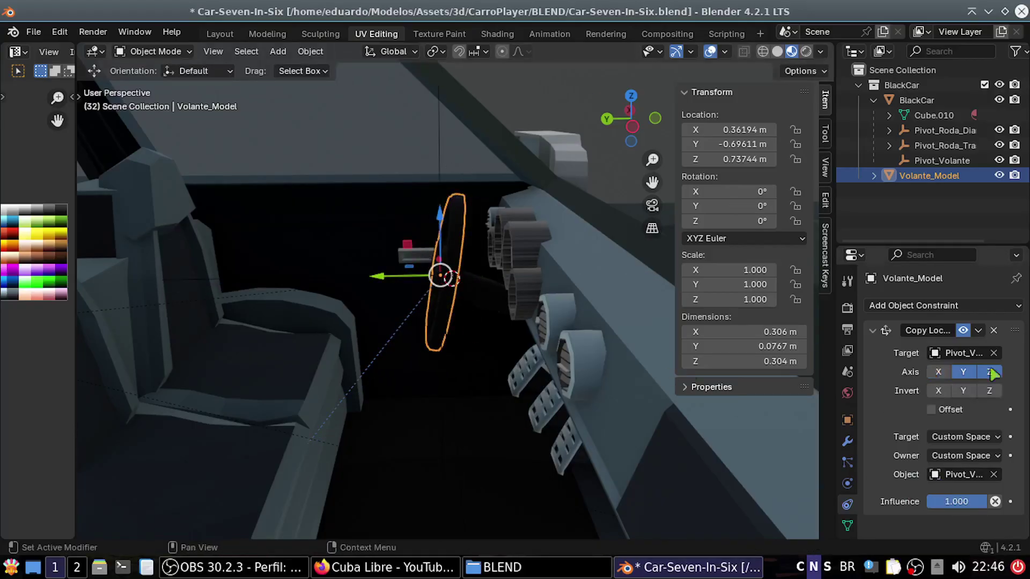
{"action": "key", "text": "r"}
{"action": "key", "text": "Escape"}
Undo back to World Space for both constraint spaces, test-rotating the wheel around Y
{"action": "key", "text": "ctrl+z"}
{"action": "key", "text": "r"}
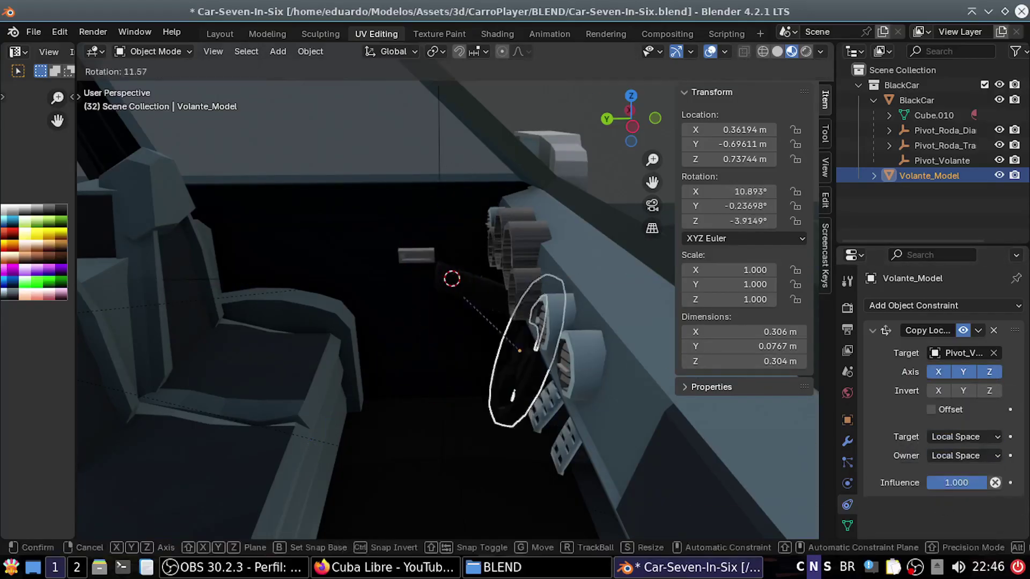
{"action": "key", "text": "Escape"}
{"action": "key", "text": "ctrl+z"}
{"action": "key", "text": "r"}
{"action": "key", "text": "y"}
{"action": "key", "text": "Escape"}
{"action": "key", "text": "ctrl+z"}
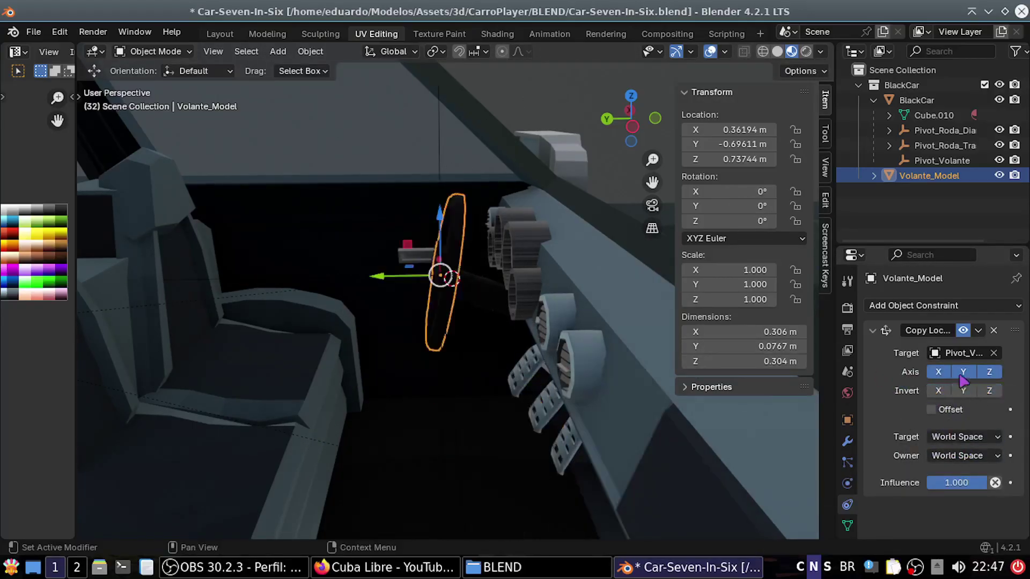
Frame Pivot_Volante, reselect the steering wheel and save Car-Seven-In-Six.blend
{"action": "middle_click_drag", "start_coordinate": [471, 387], "coordinate": [376, 321]}
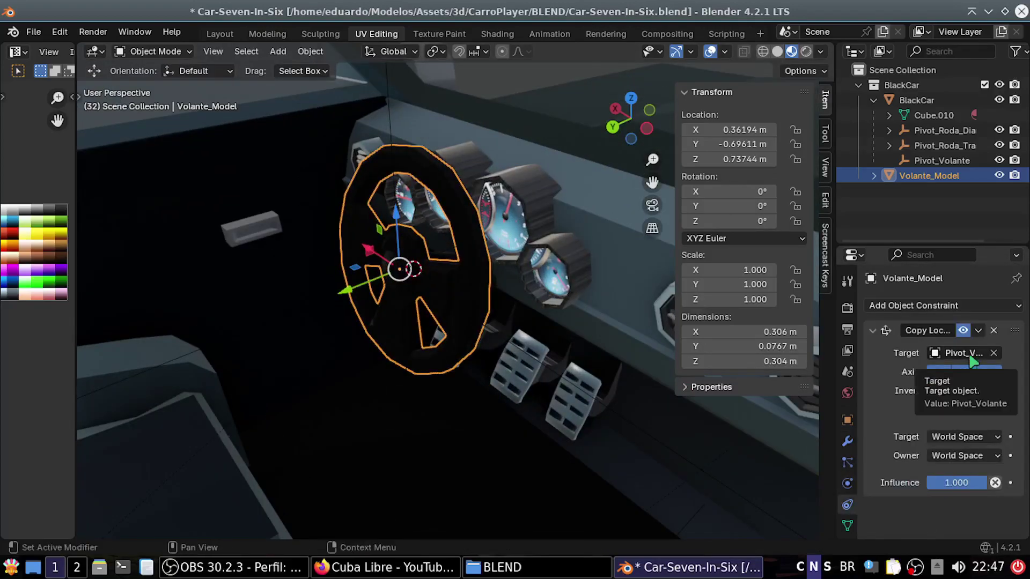
{"action": "scroll", "coordinate": [375, 258], "scroll_direction": "up", "scroll_amount": 5}
{"action": "left_click", "coordinate": [941, 160]}
{"action": "key", "text": "KP_Decimal"}
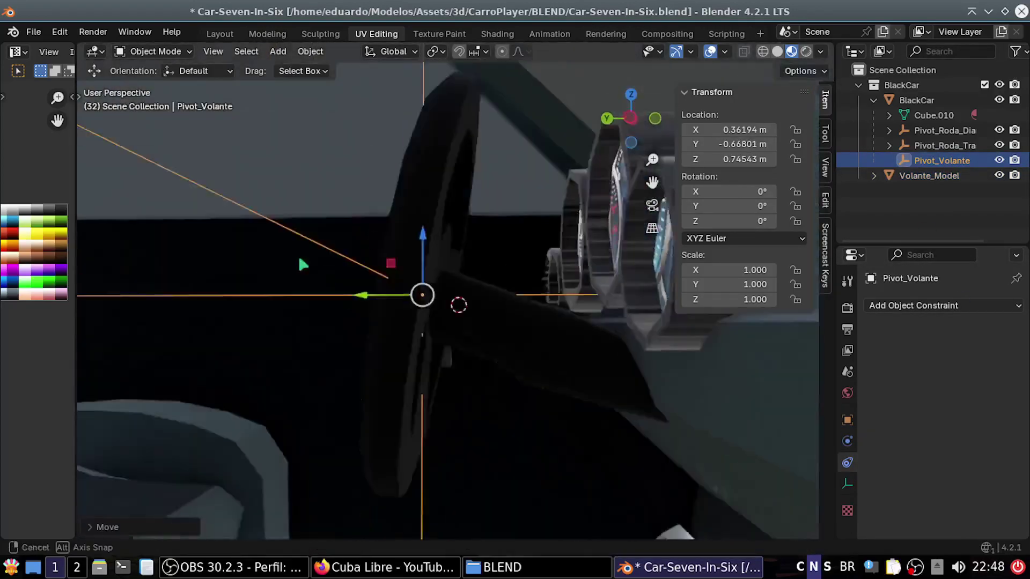
{"action": "scroll", "coordinate": [354, 279], "scroll_direction": "down", "scroll_amount": 5}
{"action": "left_click", "coordinate": [466, 410]}
{"action": "middle_click_drag", "start_coordinate": [466, 410], "coordinate": [595, 260]}
{"action": "key", "text": "n"}
{"action": "key", "text": "ctrl+s"}
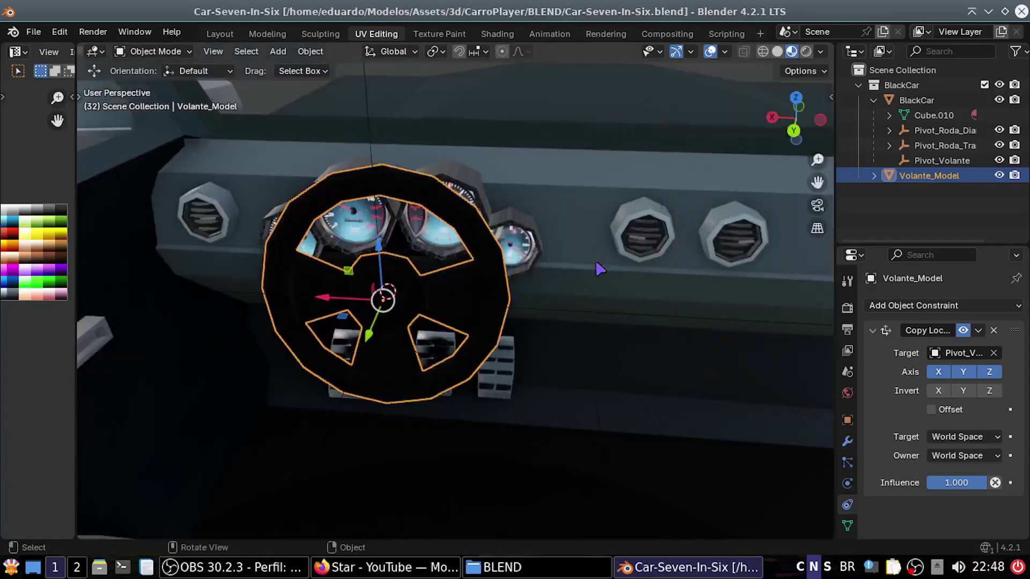
Collapse the BlackCar hierarchy and switch to the Animation workspace
{"action": "left_click", "coordinate": [873, 101]}
{"action": "key", "text": "ctrl+z"}
{"action": "key", "text": "ctrl+z"}
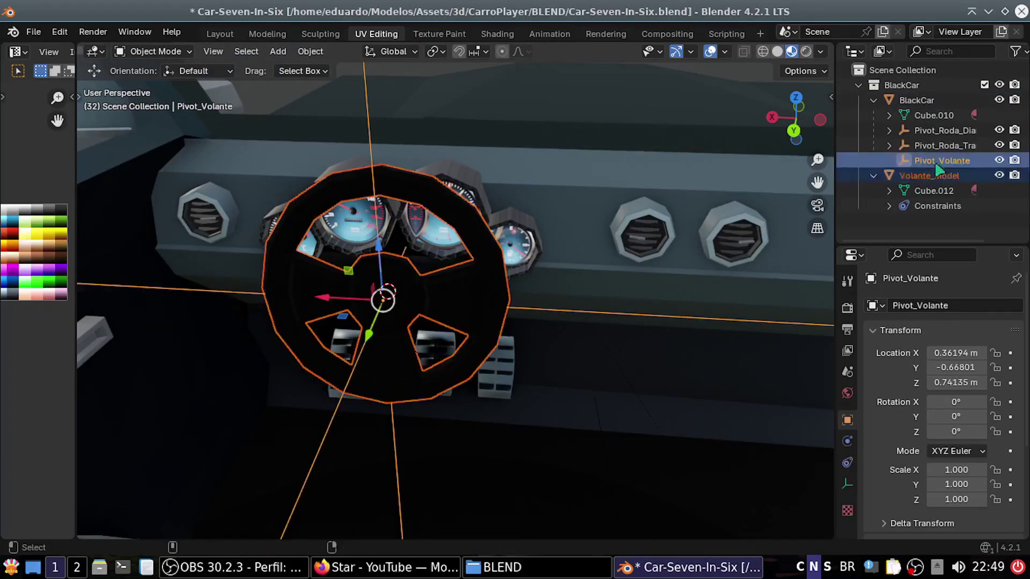
{"action": "key", "text": "ctrl+z"}
{"action": "middle_click_drag", "start_coordinate": [482, 301], "coordinate": [528, 314]}
{"action": "left_click", "coordinate": [549, 34]}
Save, frame the wheel, and set the lower area to the Action Editor at frame 1
{"action": "key", "text": "ctrl+s"}
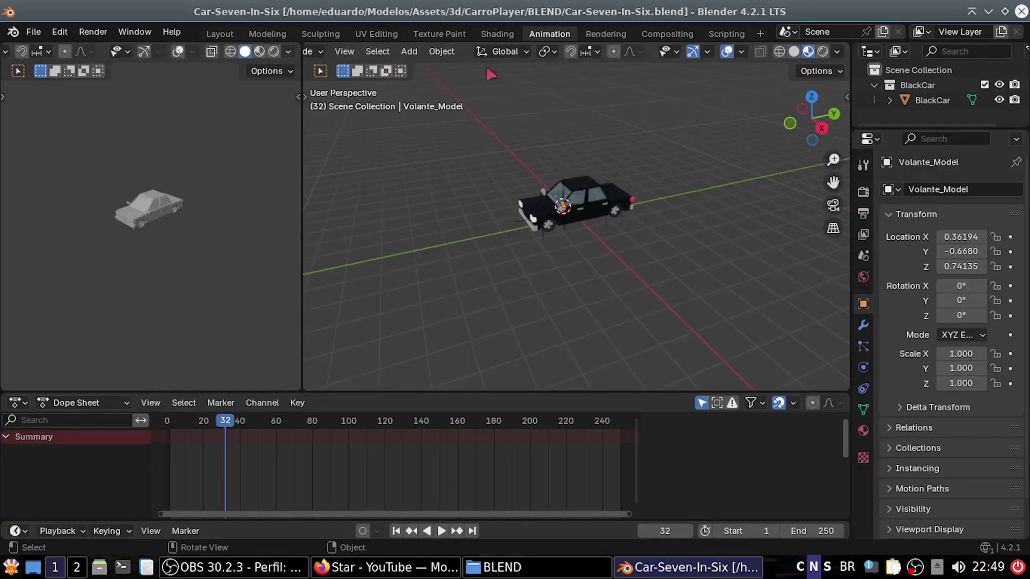
{"action": "key", "text": "KP_Decimal"}
{"action": "key", "text": "KP_Decimal"}
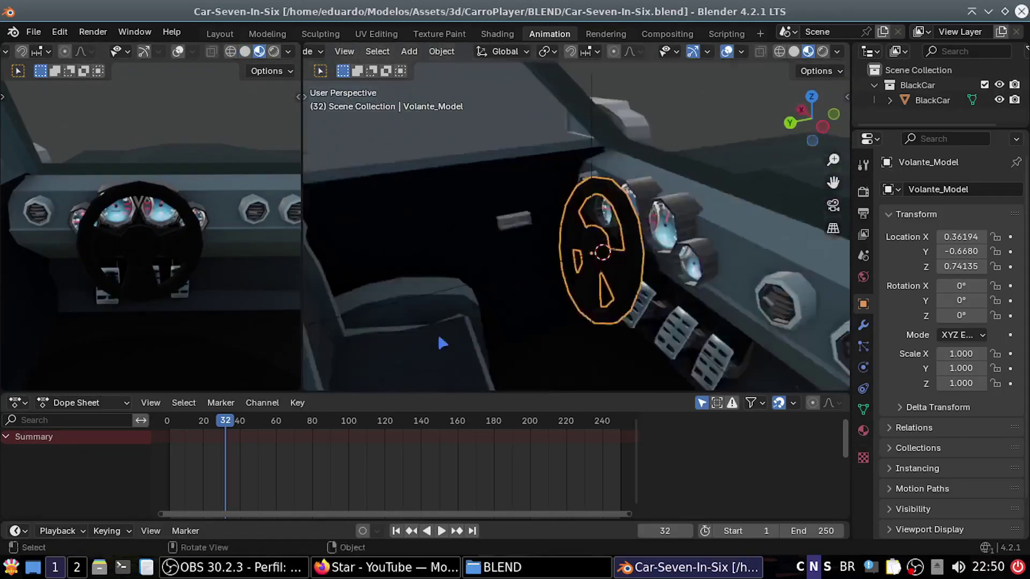
{"action": "mouse_move", "coordinate": [436, 340]}
{"action": "middle_mouse_down"}
{"action": "mouse_move", "coordinate": [411, 262]}
{"action": "mouse_move", "coordinate": [483, 268]}
{"action": "middle_mouse_up"}
{"action": "left_click", "coordinate": [80, 402]}
{"action": "left_click", "coordinate": [98, 458]}
{"action": "key", "text": "shift+Left"}
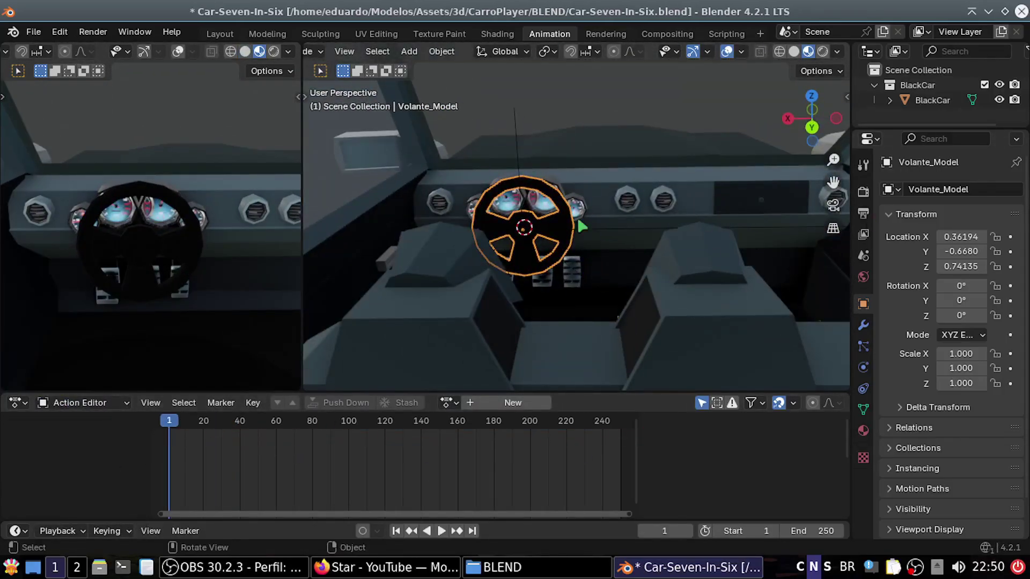
Create a new action named volante_default and key the wheel's Rotation Y at frame 1
{"action": "left_click", "coordinate": [504, 406]}
{"action": "double_click", "coordinate": [523, 403]}
{"action": "type", "text": "volante_default"}
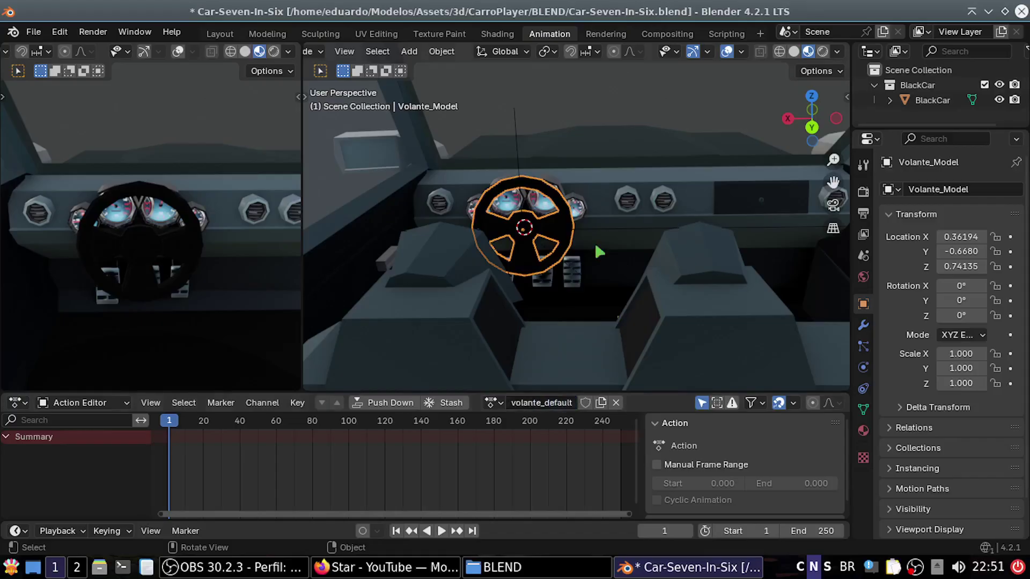
{"action": "left_click", "coordinate": [1010, 300]}
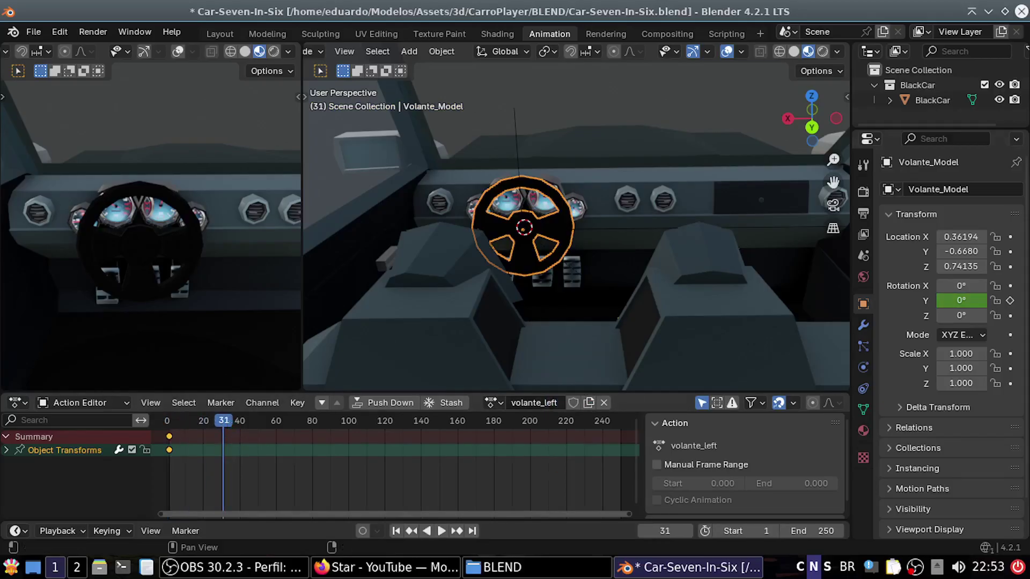
Set the wheel's Rotation Y to 90 and key it at frame 31
{"action": "left_click_drag", "start_coordinate": [961, 300], "coordinate": [981, 301]}
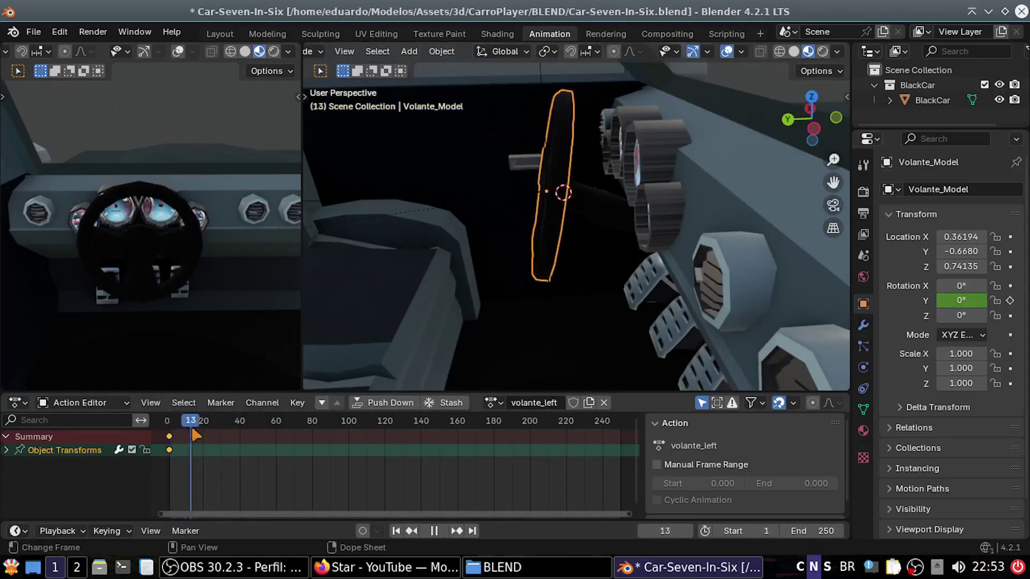
{"action": "type", "text": "90"}
{"action": "key", "text": "Return"}
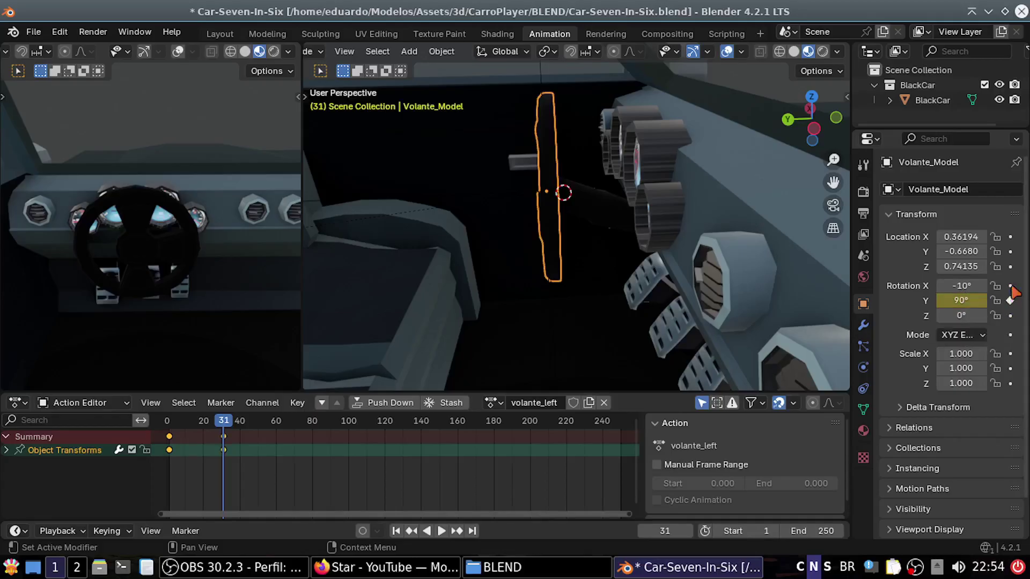
{"action": "key", "text": "space"}
{"action": "left_click", "coordinate": [170, 423]}
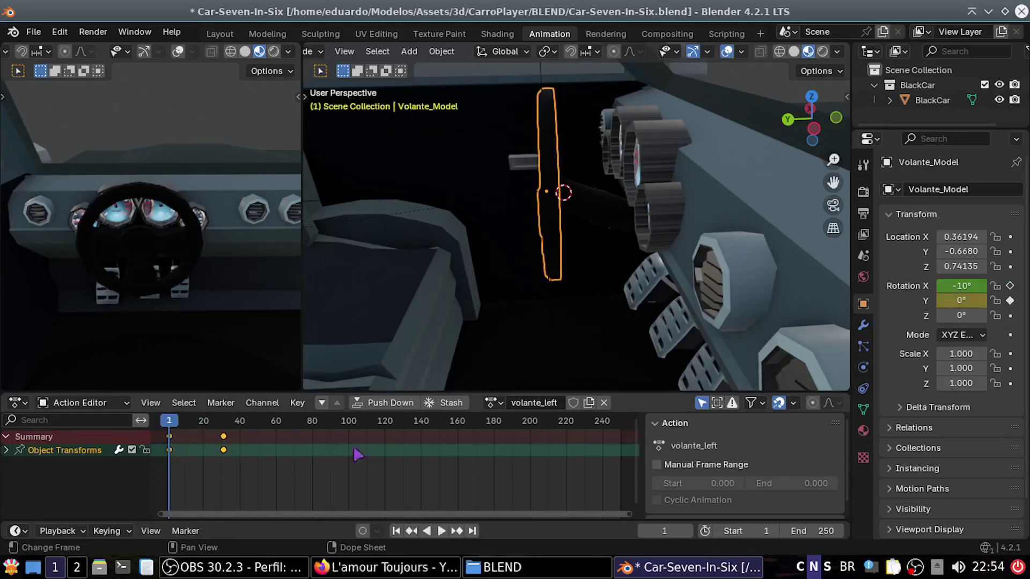
Preview the turn by scrubbing and playback, undo the X tilt, and switch back to volante_default
{"action": "left_click_drag", "start_coordinate": [959, 286], "coordinate": [943, 286]}
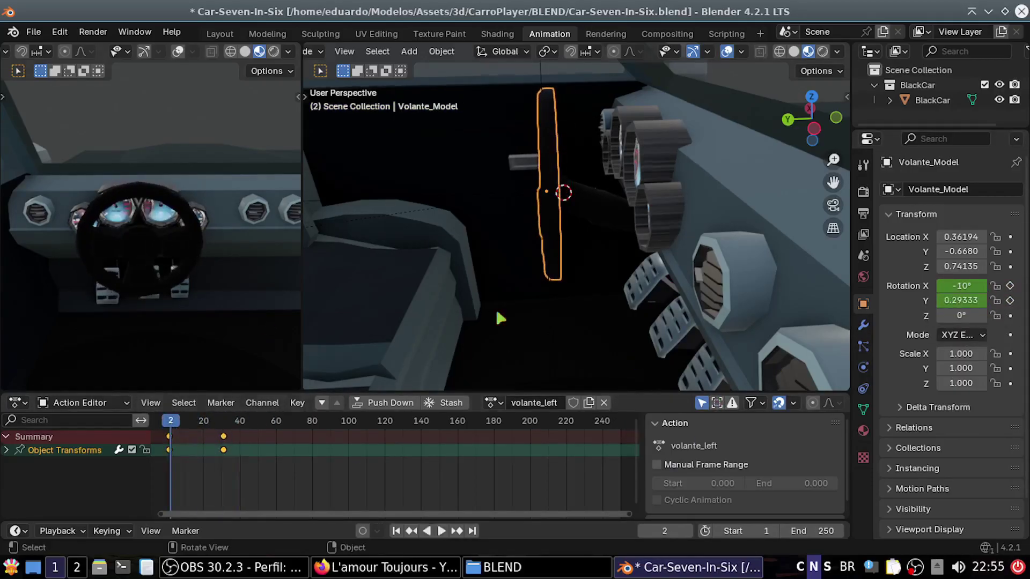
{"action": "middle_click_drag", "start_coordinate": [498, 314], "coordinate": [590, 311]}
{"action": "left_click_drag", "start_coordinate": [183, 419], "coordinate": [170, 422]}
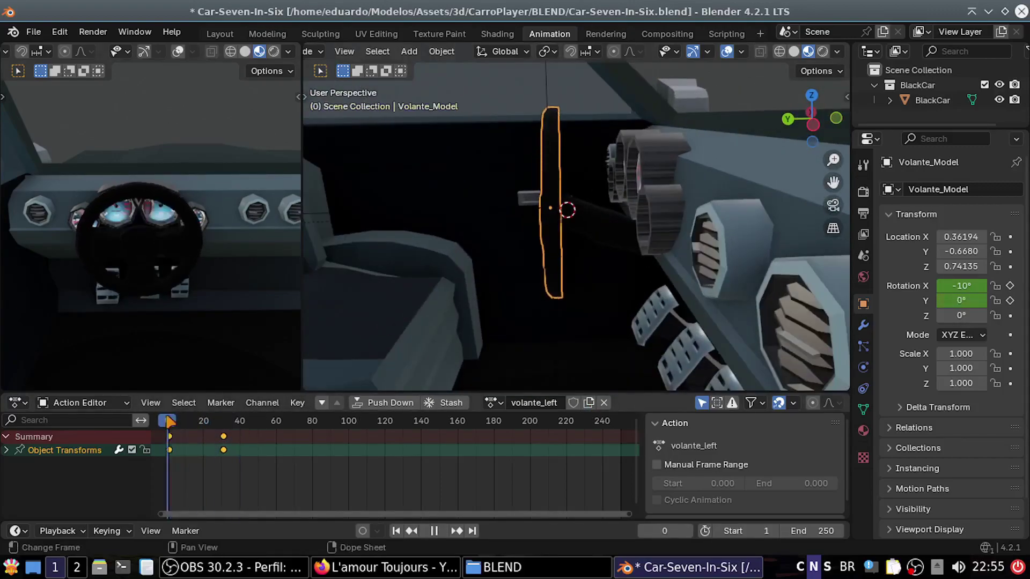
{"action": "key", "text": "Escape"}
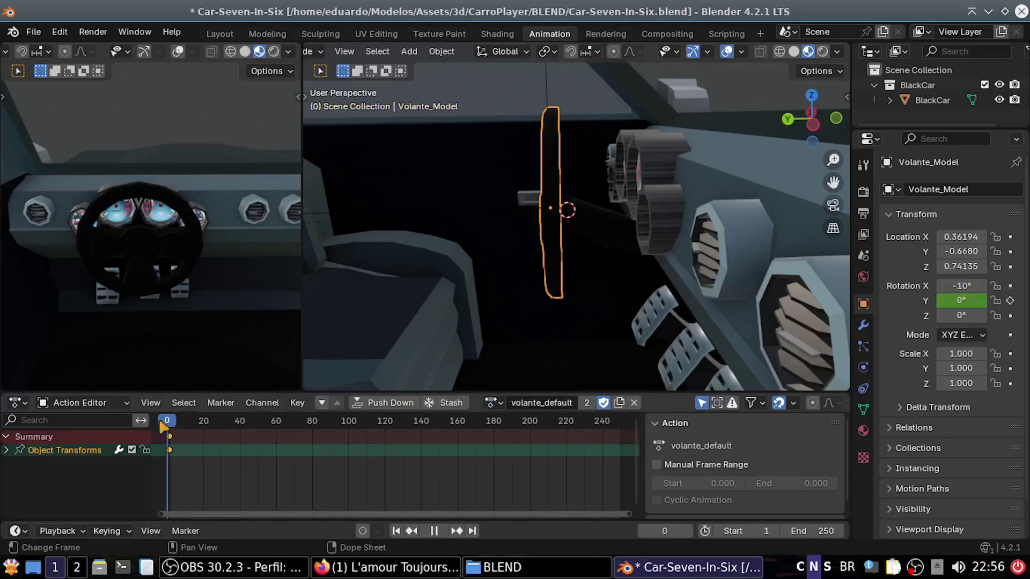
{"action": "key", "text": "ctrl+z"}
{"action": "left_click", "coordinate": [954, 286]}
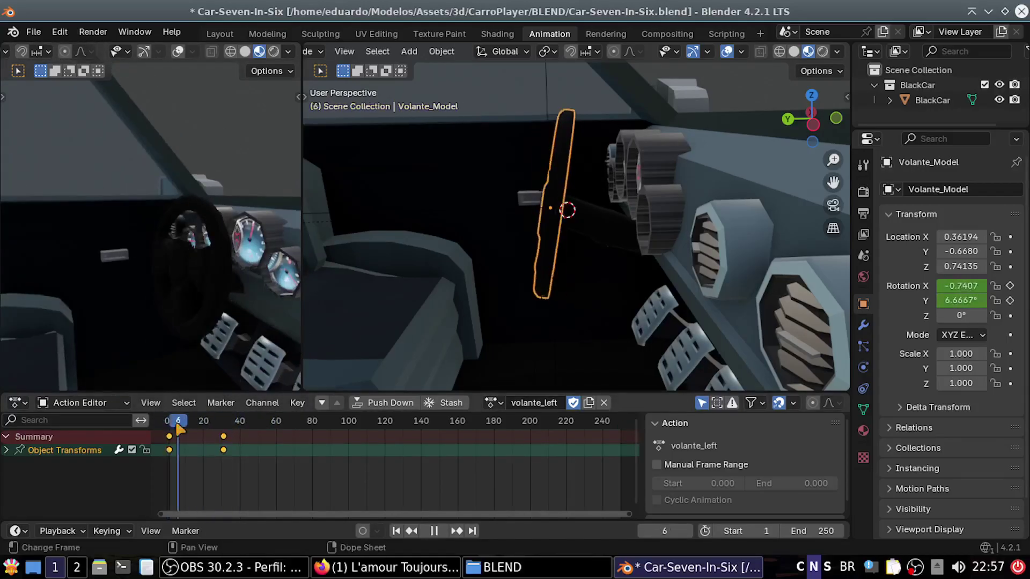
{"action": "key", "text": "Escape"}
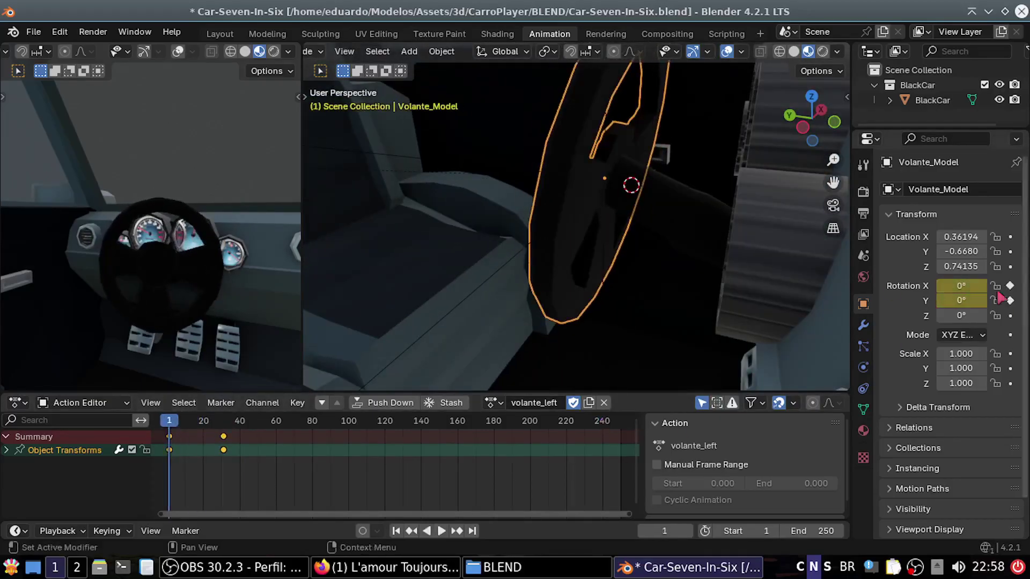
{"action": "key", "text": "space"}
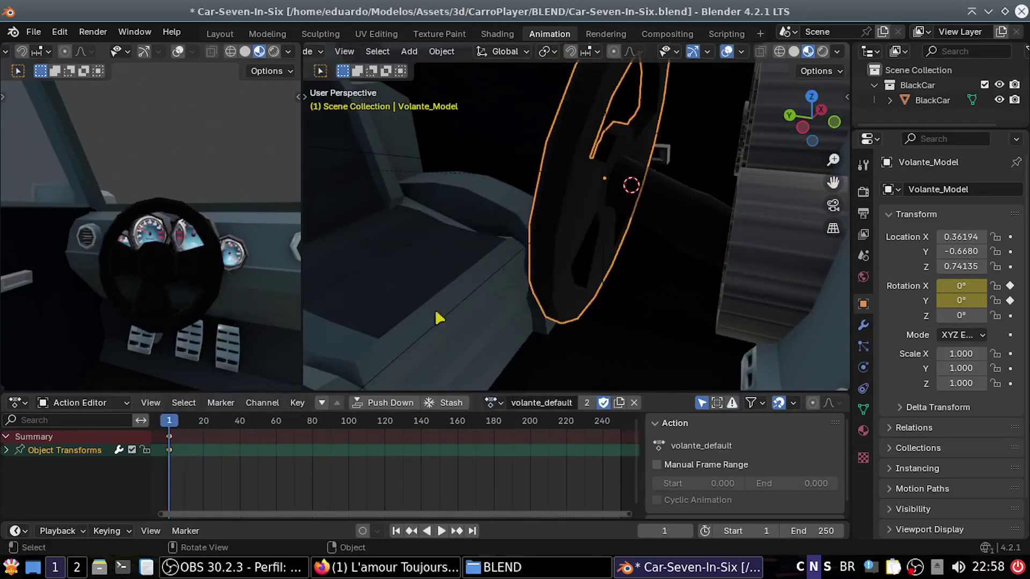
Key the volante_right action's wheel Y rotation to -90° at frame 31
{"action": "left_click", "coordinate": [492, 402]}
{"action": "left_click", "coordinate": [509, 227]}
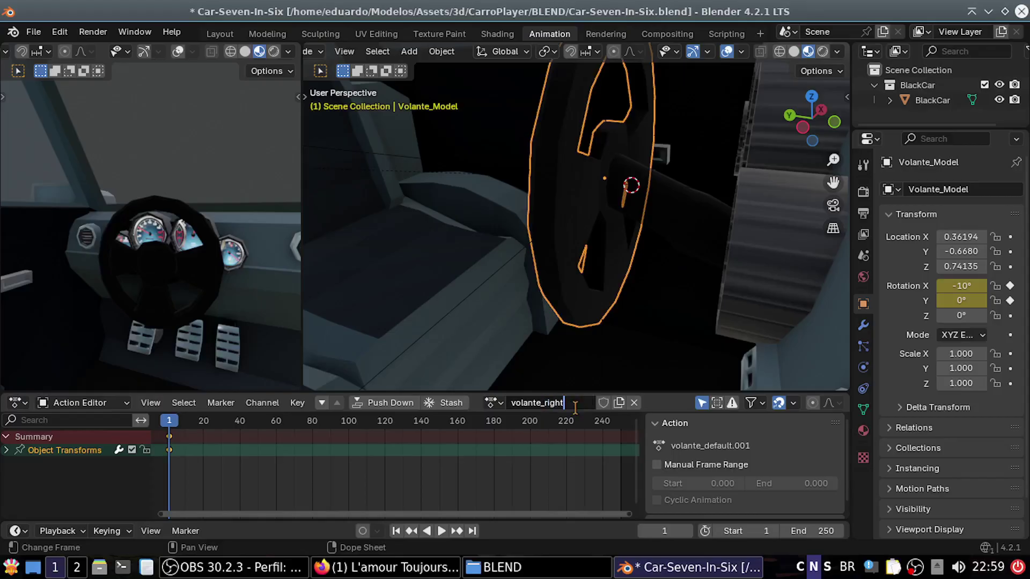
{"action": "middle_click_drag", "start_coordinate": [574, 343], "coordinate": [562, 274]}
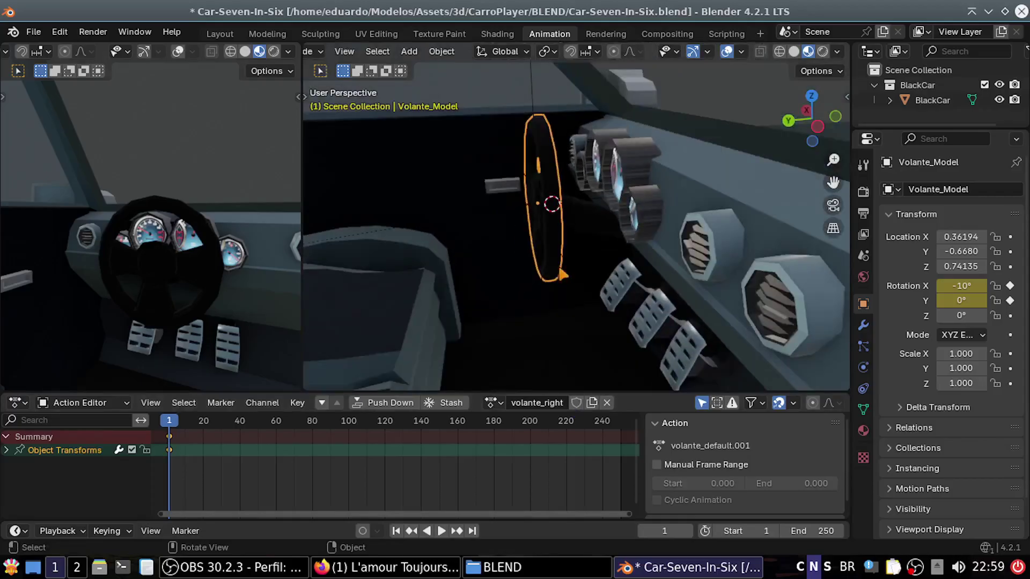
{"action": "left_click", "coordinate": [961, 300]}
{"action": "type", "text": "-90"}
{"action": "key", "text": "Return"}
{"action": "key", "text": "i"}
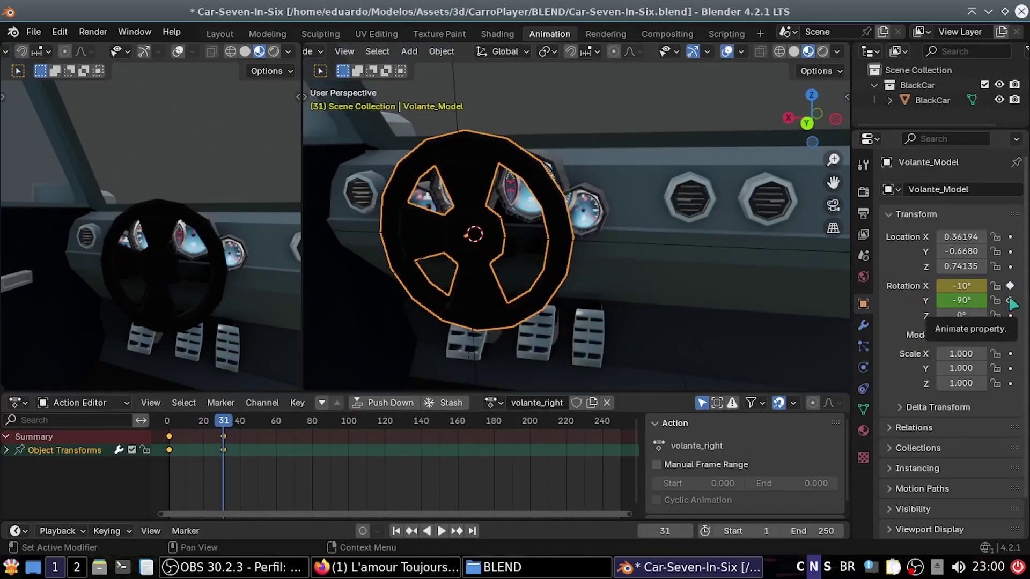
{"action": "left_click_drag", "start_coordinate": [223, 424], "coordinate": [169, 423]}
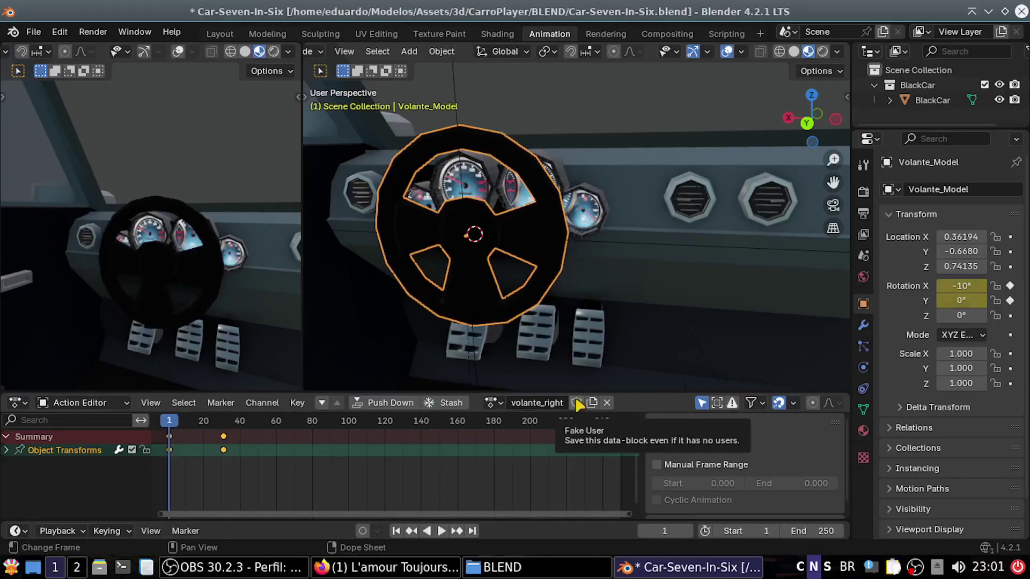
Make a single-user copy of the default wheel action and start naming it
{"action": "left_click", "coordinate": [491, 402]}
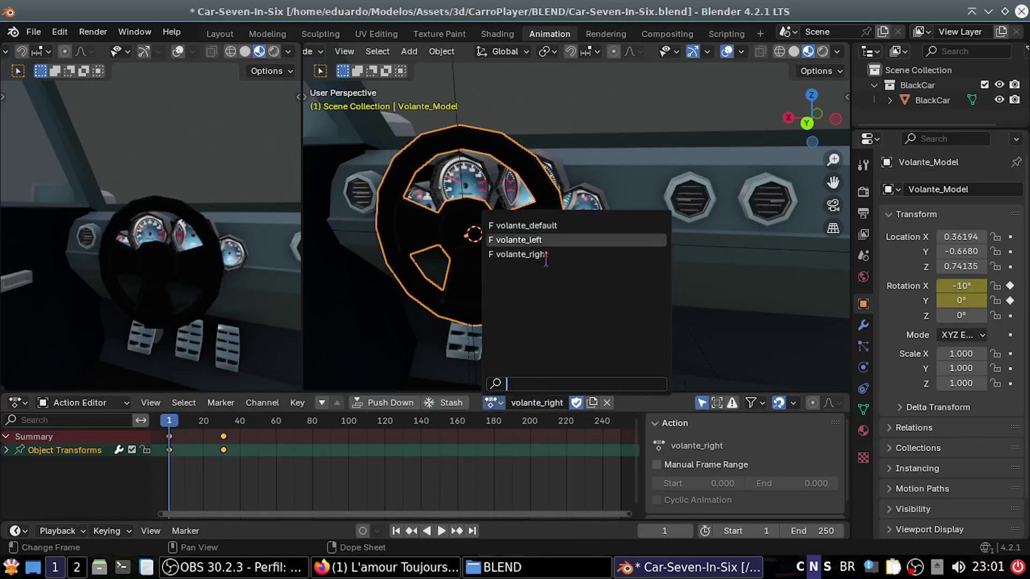
{"action": "left_click", "coordinate": [545, 256]}
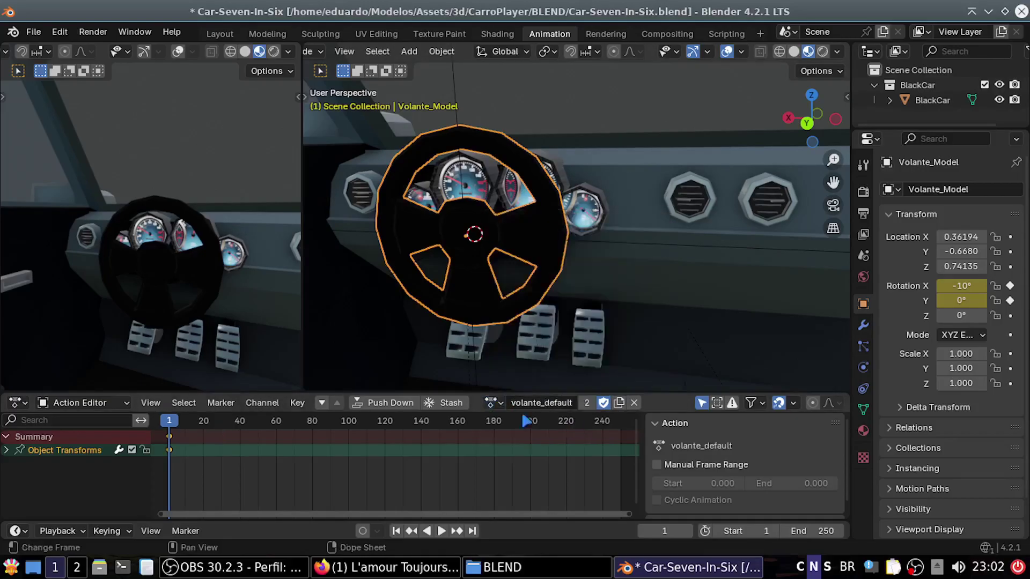
{"action": "left_click", "coordinate": [587, 402]}
{"action": "left_click", "coordinate": [565, 403]}
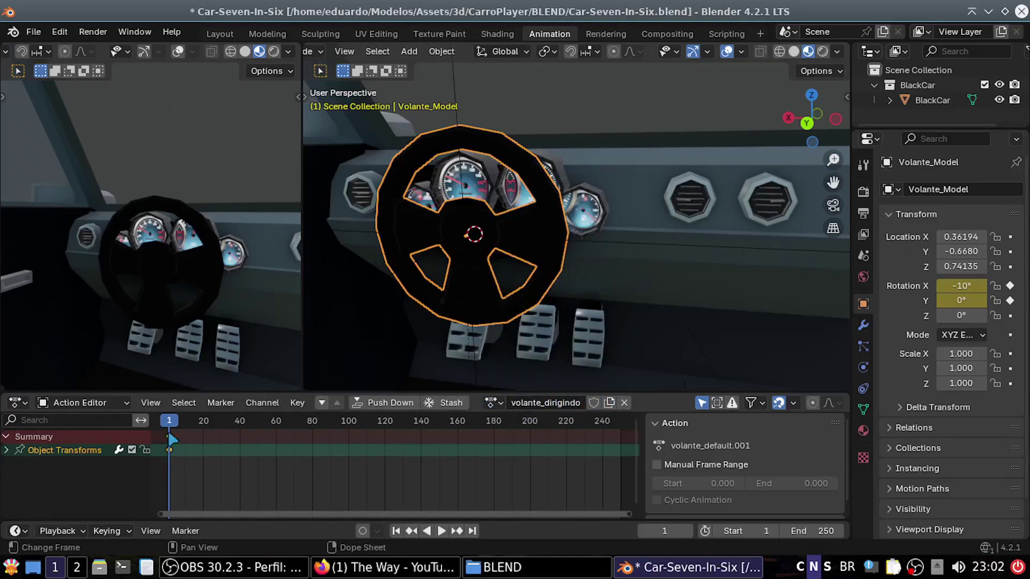
Name the action volante_dirigindo, move a keyframe to about frame 10 and set 0° Y
{"action": "left_click", "coordinate": [204, 423]}
{"action": "key", "text": "space"}
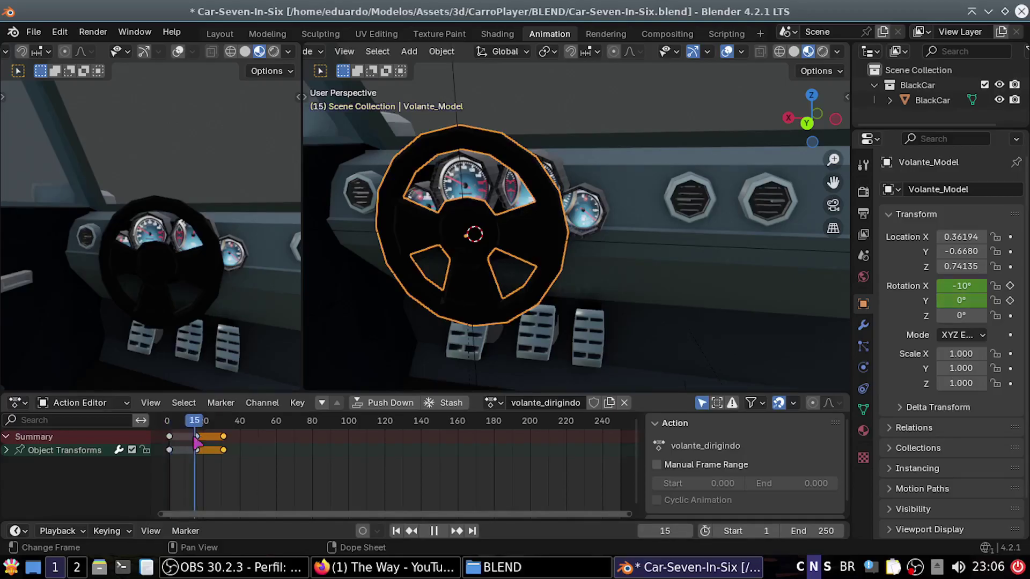
{"action": "left_click_drag", "start_coordinate": [196, 441], "coordinate": [185, 439]}
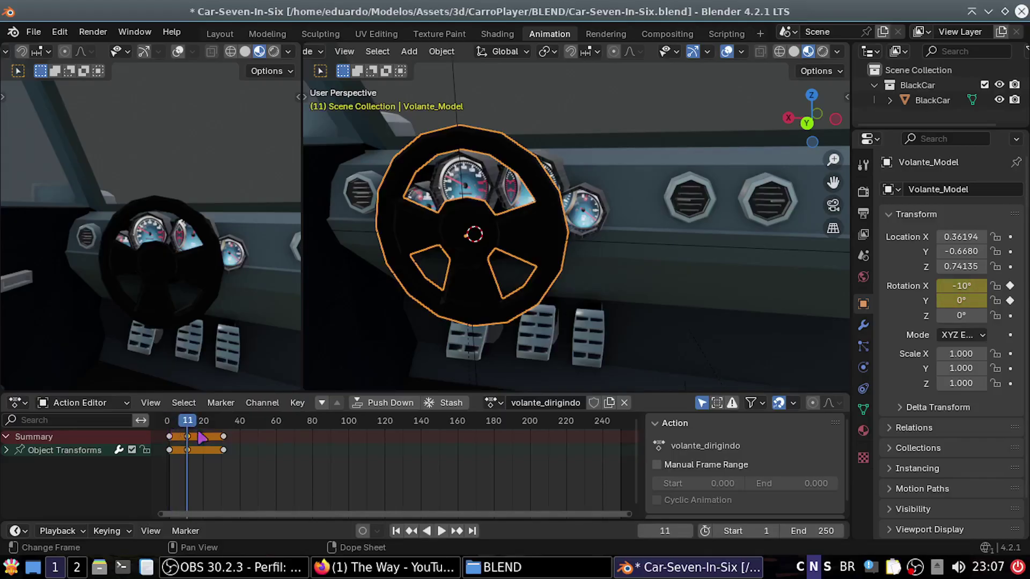
{"action": "key", "text": "Return"}
{"action": "key", "text": "space"}
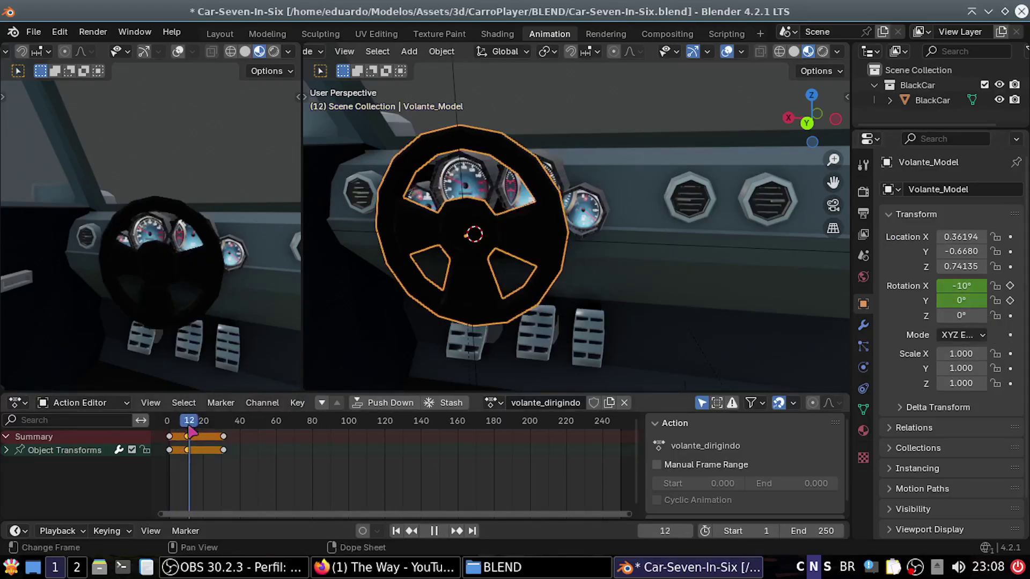
{"action": "key", "text": "Return"}
{"action": "key", "text": "space"}
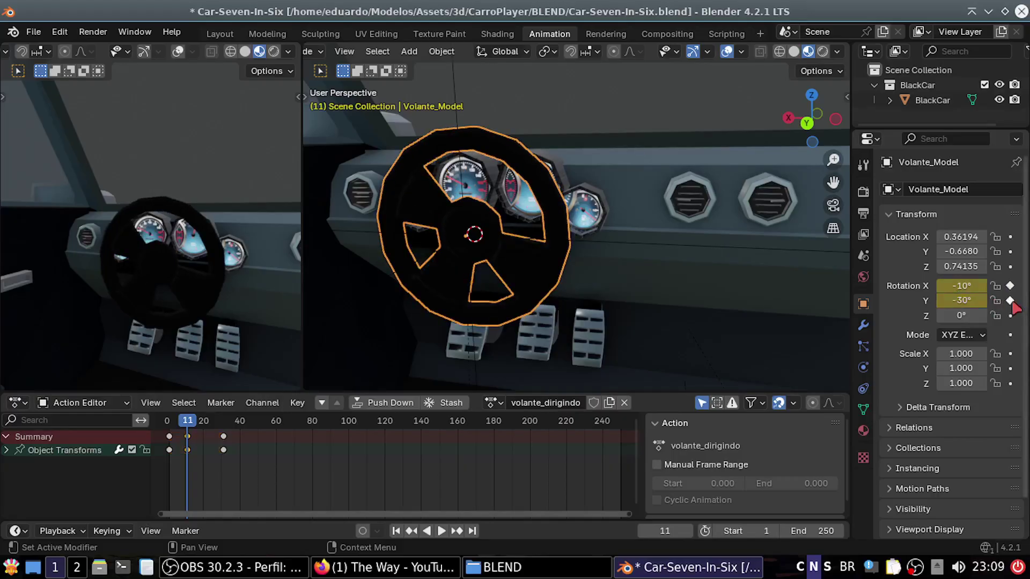
Key the wheel at 15° Y rotation on frame 1 and preview the motion
{"action": "left_click_drag", "start_coordinate": [239, 439], "coordinate": [189, 426]}
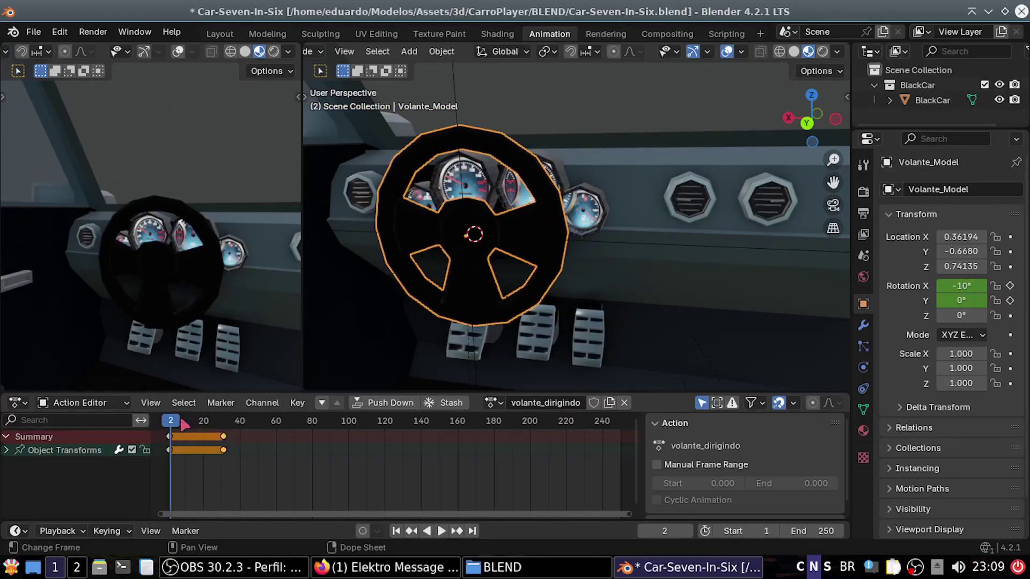
{"action": "type", "text": "15"}
{"action": "key", "text": "Return"}
{"action": "left_click", "coordinate": [1010, 300]}
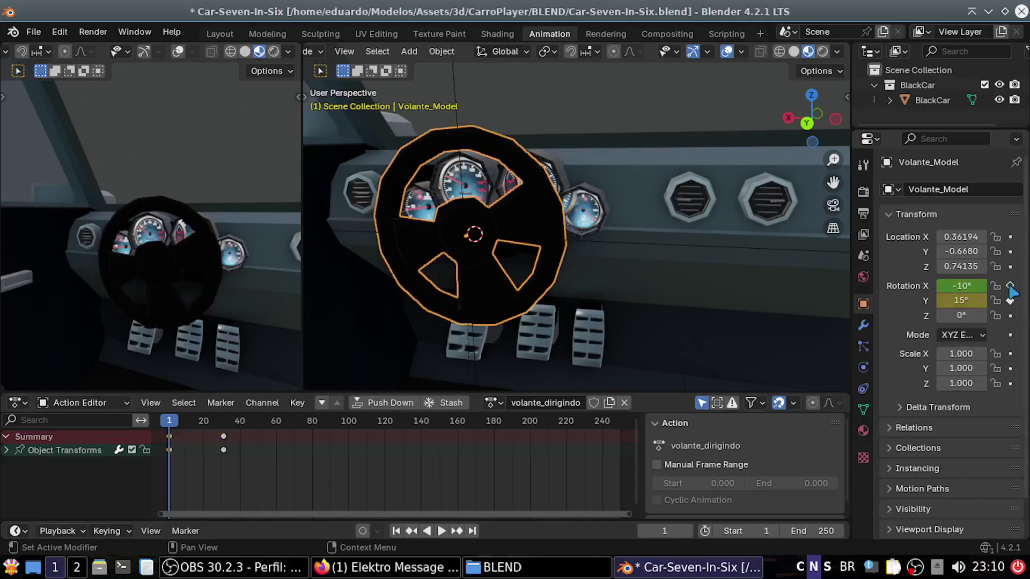
{"action": "key", "text": "space"}
Key a -15° Y wheel rotation and move the frame-31 key to frame 20
{"action": "left_click", "coordinate": [169, 429]}
{"action": "left_click_drag", "start_coordinate": [169, 429], "coordinate": [216, 433]}
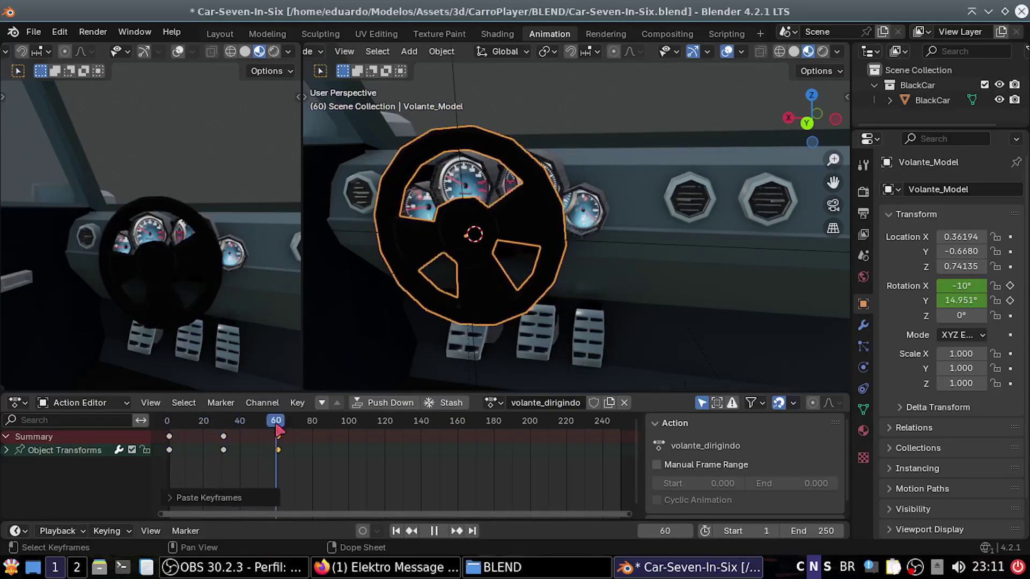
{"action": "key", "text": "minus"}
{"action": "left_click", "coordinate": [1009, 301]}
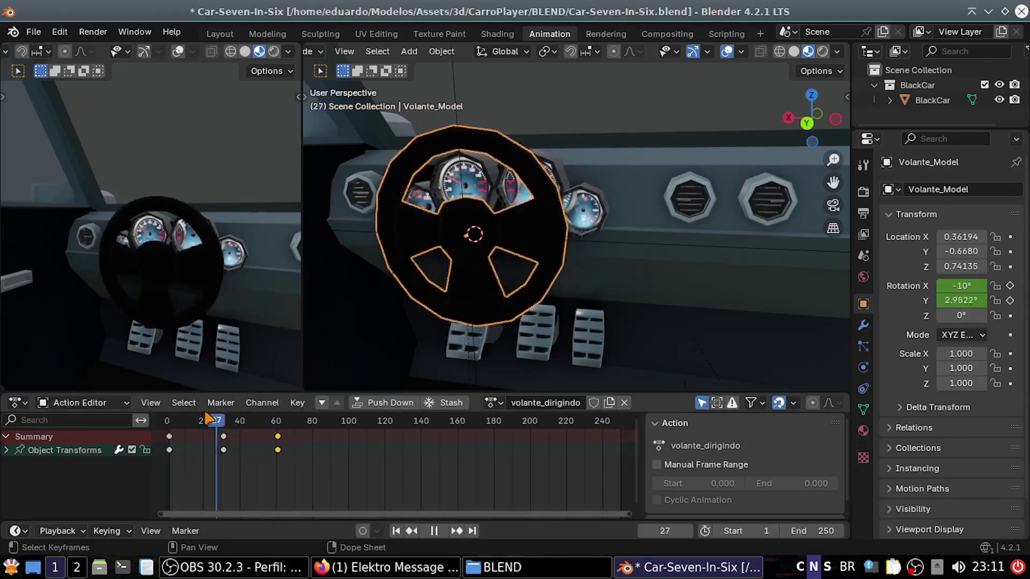
{"action": "key", "text": "space"}
{"action": "left_click_drag", "start_coordinate": [224, 436], "coordinate": [205, 435]}
{"action": "left_click", "coordinate": [201, 433]}
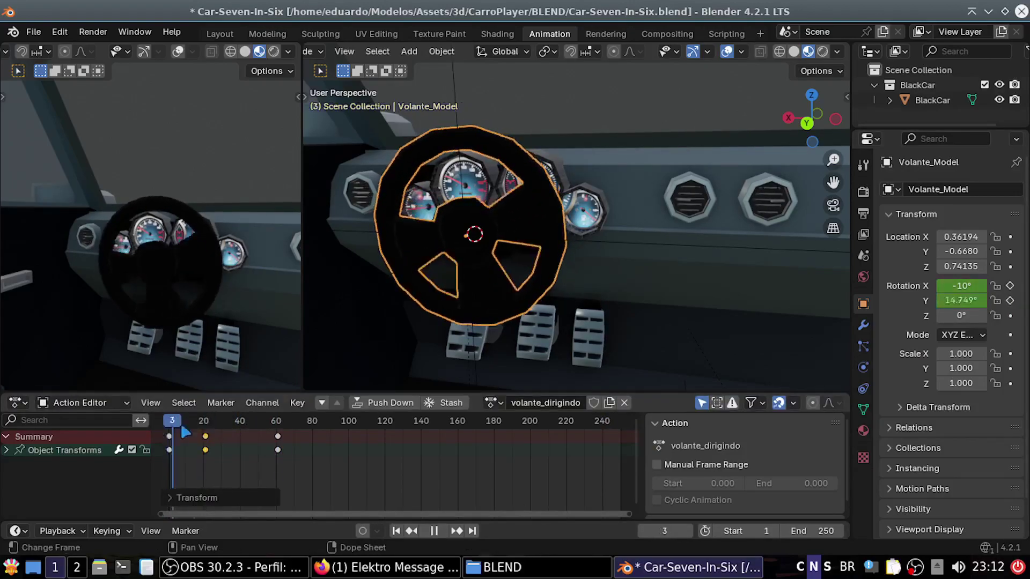
Move the last wheel key to frame 40, set end frame 61 and preview
{"action": "key", "text": "Up"}
{"action": "left_click_drag", "start_coordinate": [278, 436], "coordinate": [239, 442]}
{"action": "left_click", "coordinate": [241, 442]}
{"action": "left_click", "coordinate": [217, 420]}
{"action": "key", "text": "space"}
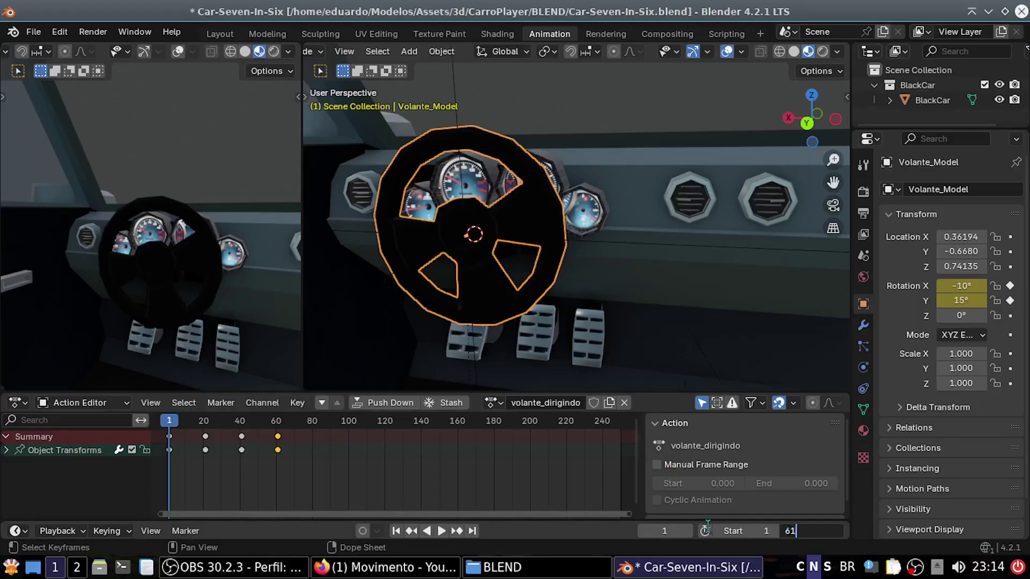
{"action": "key", "text": "Return"}
{"action": "left_click", "coordinate": [441, 531]}
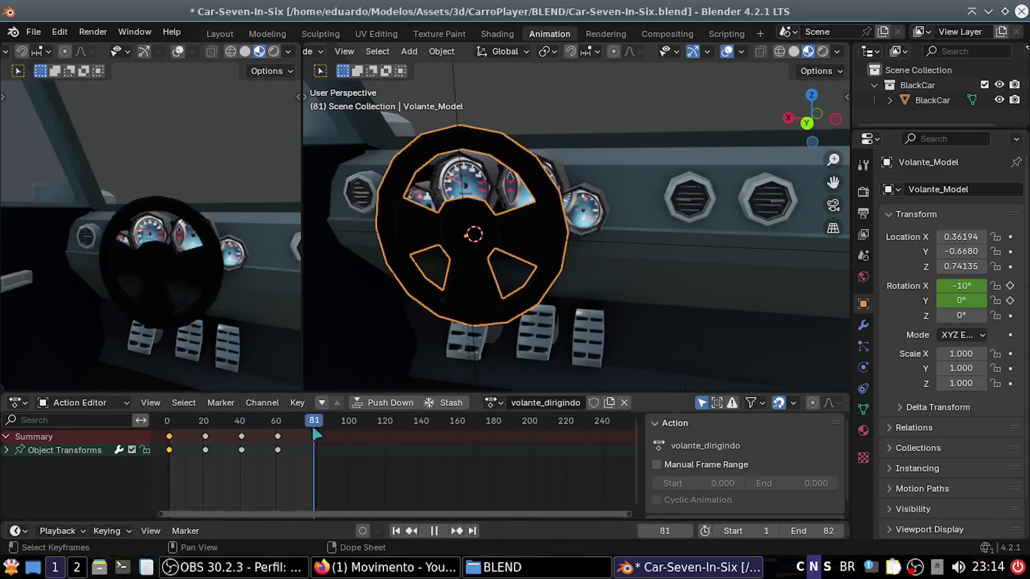
Paste the copied keys at frame 80 and save Car-Seven-In-Six.blend
{"action": "key", "text": "ctrl+v"}
{"action": "middle_click_drag", "start_coordinate": [47, 322], "coordinate": [17, 68]}
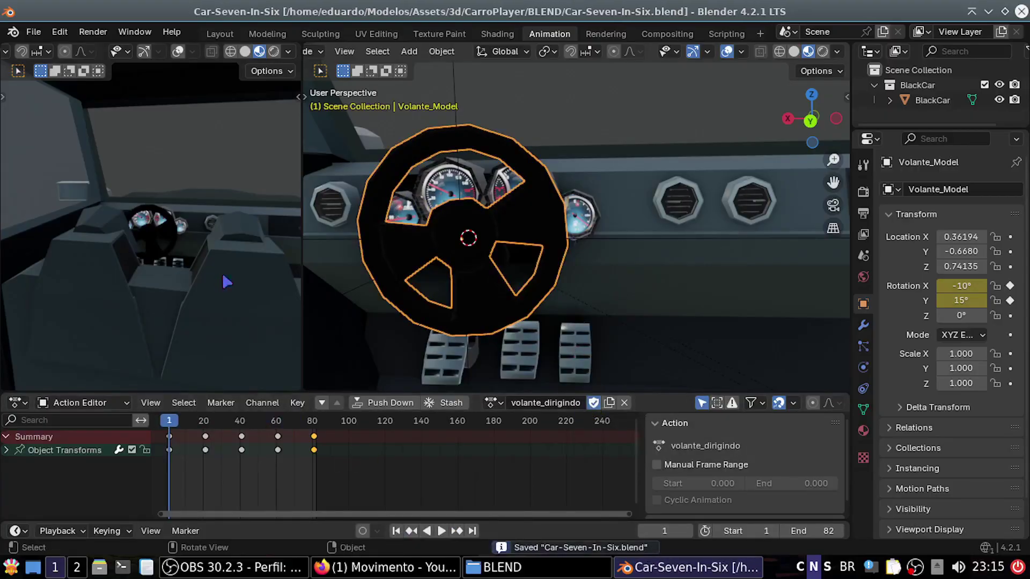
{"action": "key", "text": "ctrl+s"}
Switch the wheel to volante_left, preview it, and save the car file
{"action": "key", "text": "Escape"}
{"action": "key", "text": "space"}
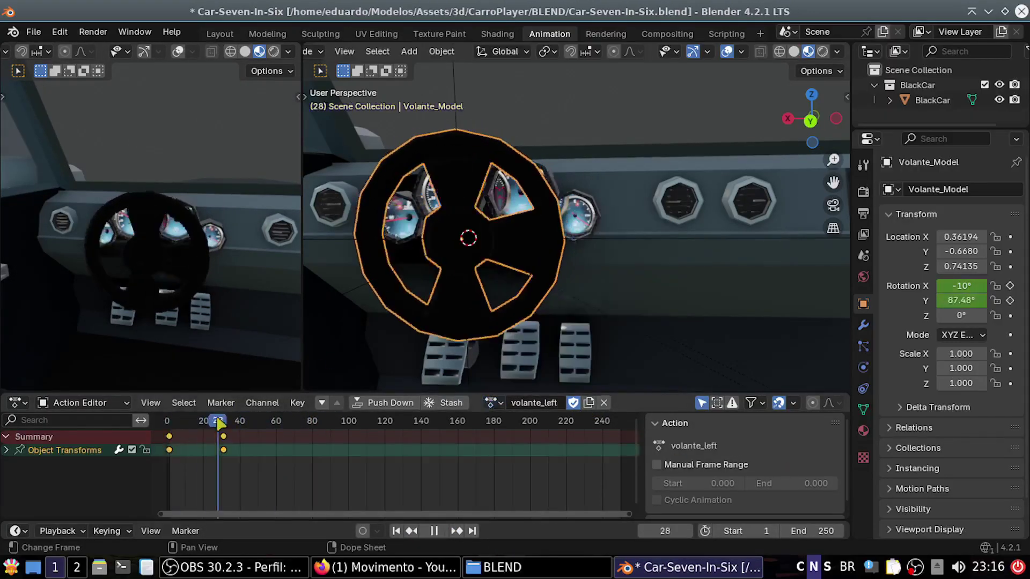
{"action": "left_click", "coordinate": [172, 424]}
{"action": "key", "text": "Escape"}
{"action": "key", "text": "ctrl+s"}
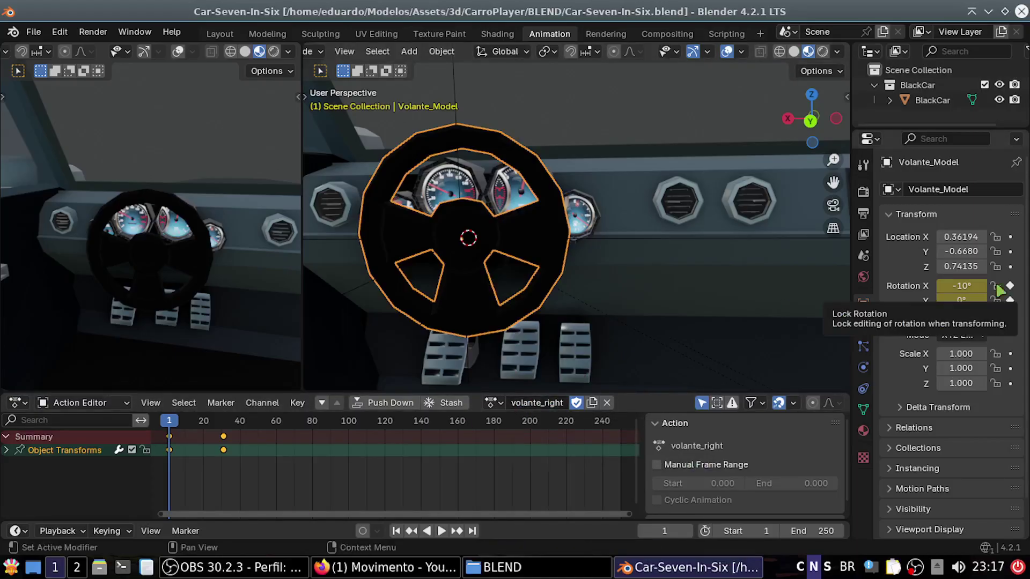
{"action": "key", "text": "ctrl+z"}
{"action": "key", "text": "ctrl+s"}
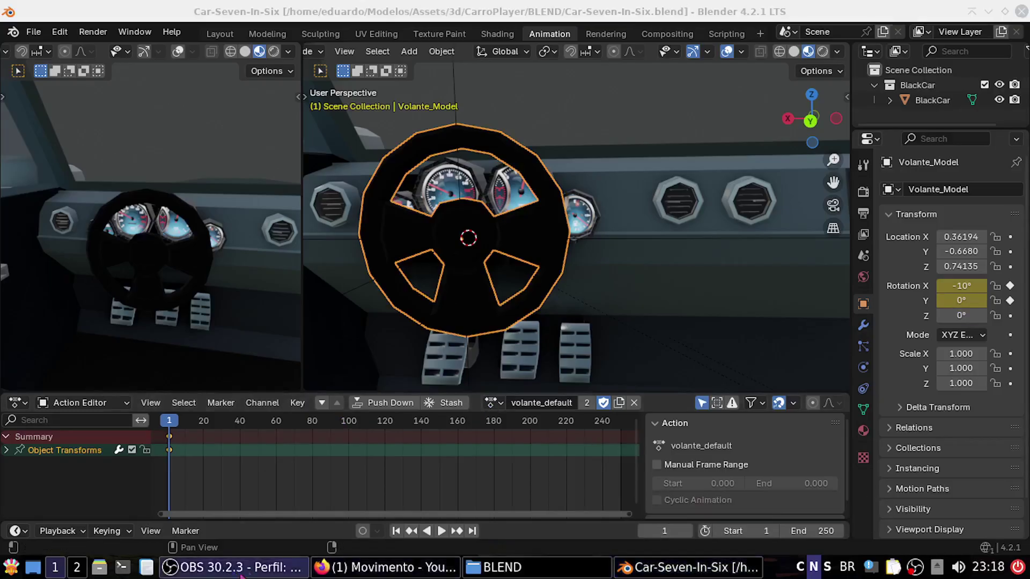
Open character.blend from the Player-BehindDarkness BLEND folder
{"action": "middle_click_drag", "start_coordinate": [590, 321], "coordinate": [641, 329]}
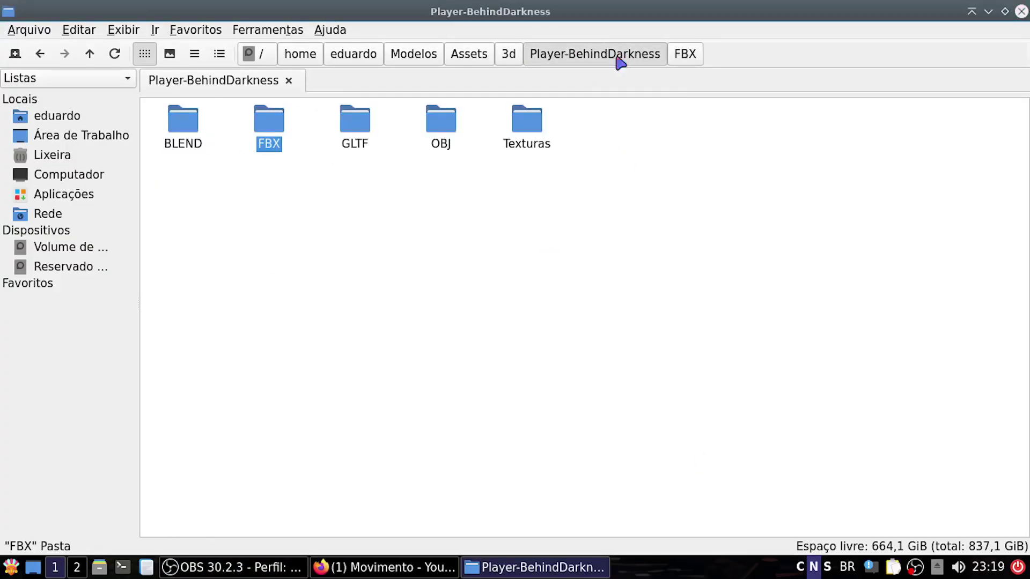
{"action": "double_click", "coordinate": [182, 143]}
{"action": "left_click", "coordinate": [194, 140]}
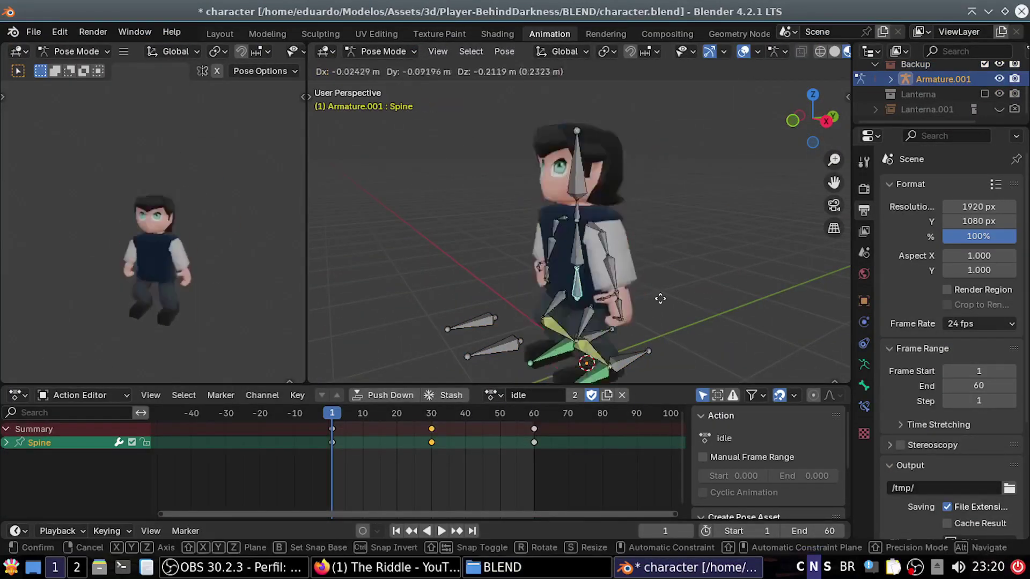
Export the character to the FBX folder as player_no_carro.fbx with Path Mode Copy
{"action": "left_click", "coordinate": [33, 31]}
{"action": "mouse_move", "coordinate": [57, 261]}
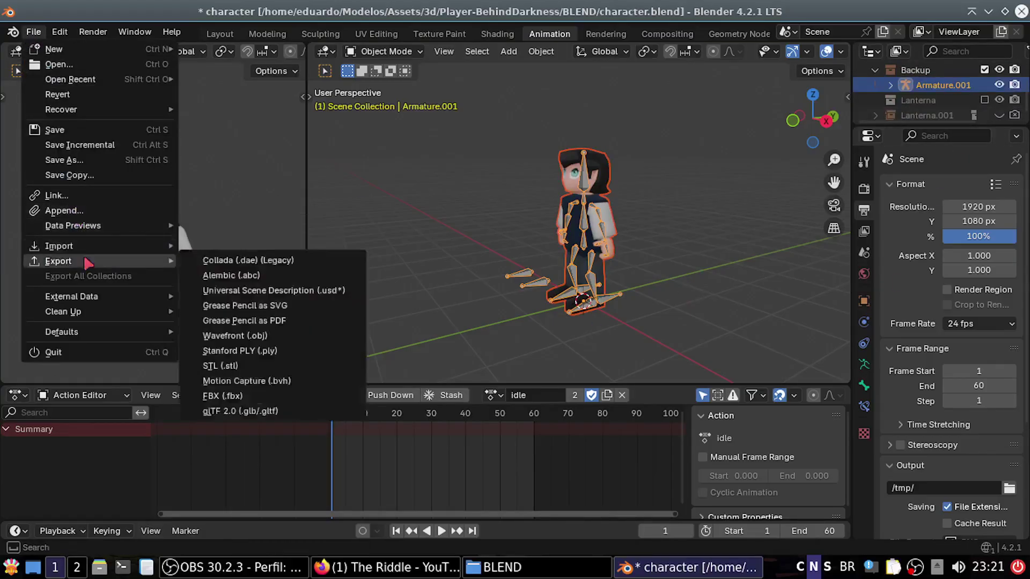
{"action": "left_click", "coordinate": [222, 395]}
{"action": "double_click", "coordinate": [332, 158]}
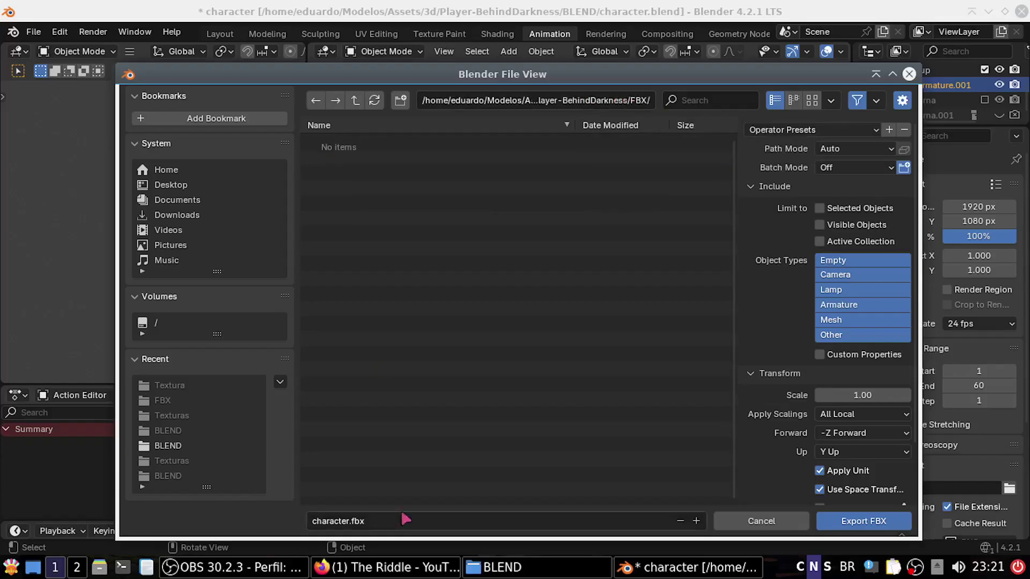
{"action": "double_click", "coordinate": [332, 521]}
{"action": "type", "text": "player_no_carro"}
{"action": "left_click", "coordinate": [856, 149]}
{"action": "left_click", "coordinate": [836, 248]}
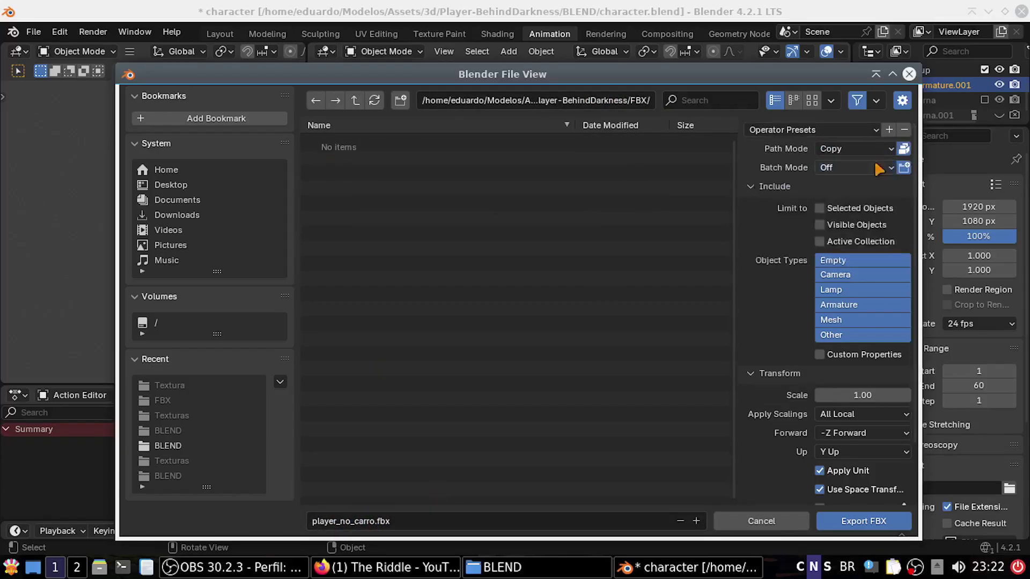
{"action": "scroll", "coordinate": [815, 376], "scroll_direction": "down", "scroll_amount": 3}
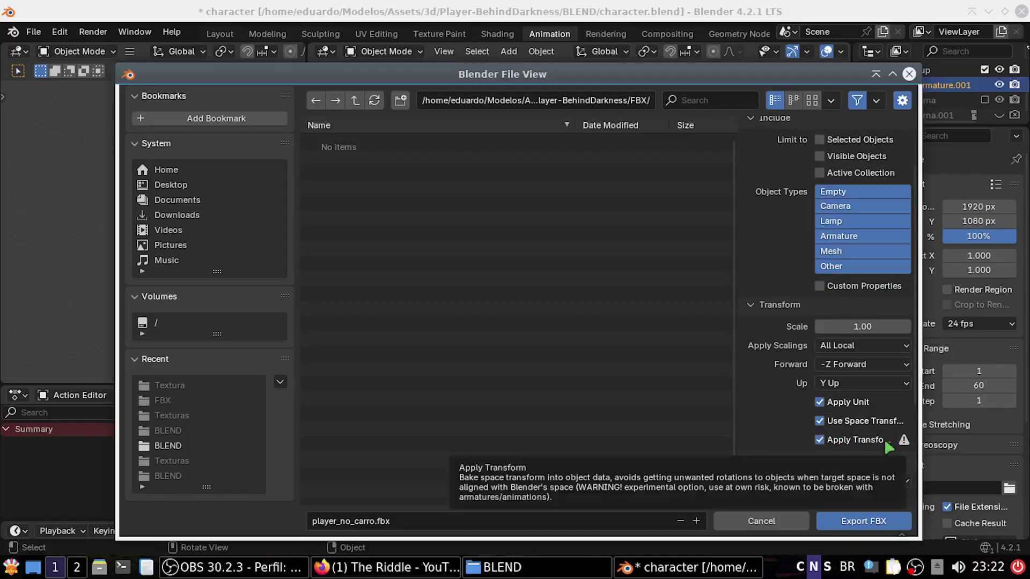
{"action": "scroll", "coordinate": [831, 452], "scroll_direction": "down", "scroll_amount": 4}
{"action": "scroll", "coordinate": [831, 452], "scroll_direction": "down", "scroll_amount": 7}
{"action": "scroll", "coordinate": [832, 452], "scroll_direction": "down", "scroll_amount": 5}
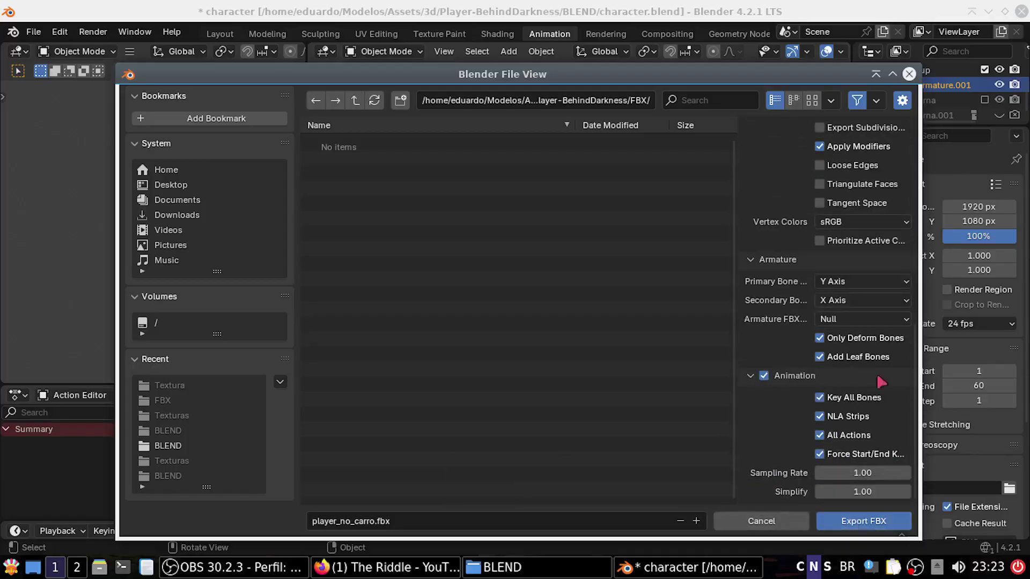
{"action": "left_click", "coordinate": [865, 521]}
Go to the car project's BLEND folder and return to carro_player.blend
{"action": "left_click", "coordinate": [501, 568]}
{"action": "key", "text": "alt+Left"}
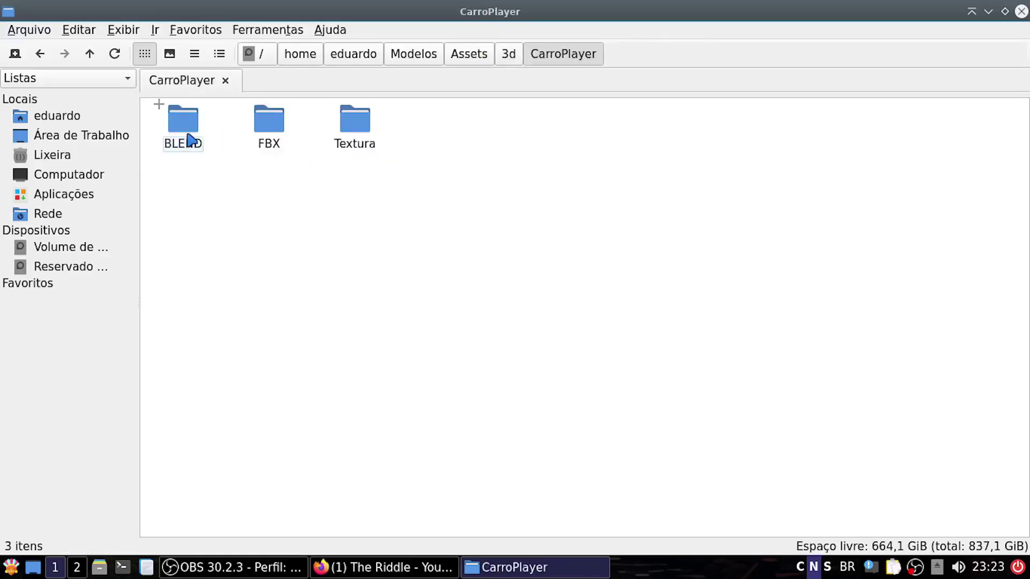
{"action": "double_click", "coordinate": [184, 128]}
{"action": "key", "text": "F2"}
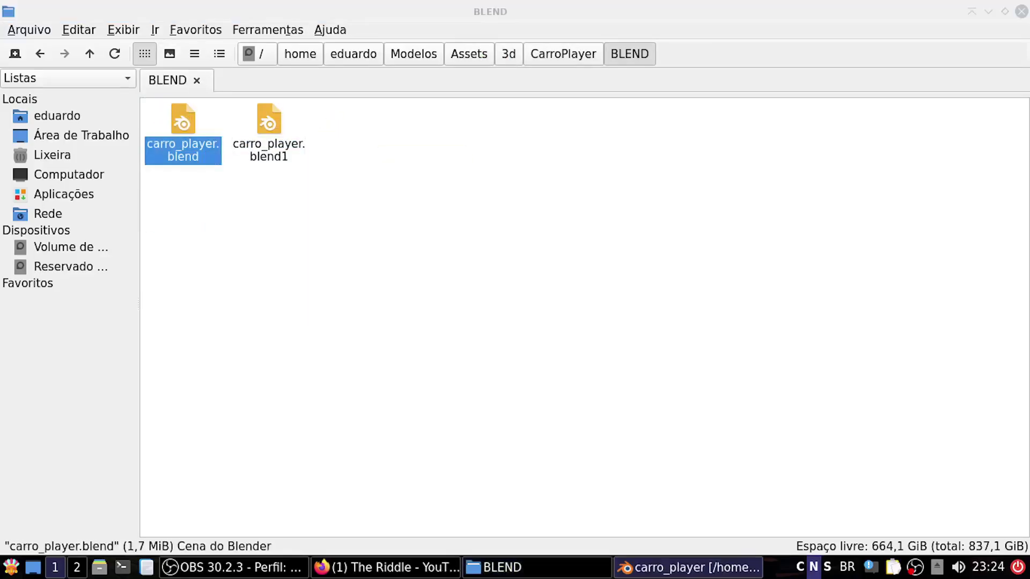
{"action": "key", "text": "alt+Tab"}
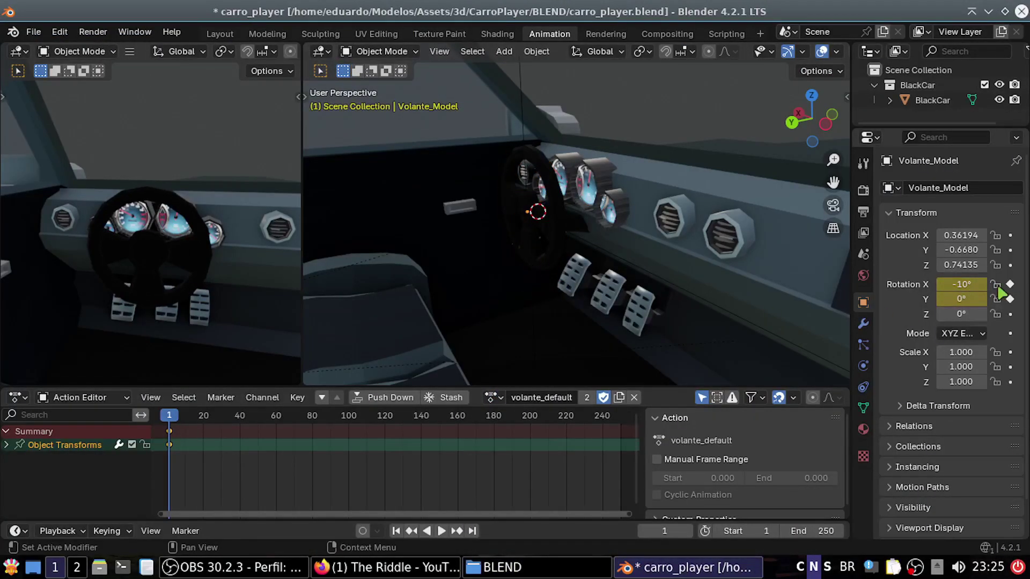
Lock the steering wheel's X and Y rotation, preview volante_left, and save the car file
{"action": "left_click_drag", "start_coordinate": [996, 285], "coordinate": [995, 299]}
{"action": "left_click", "coordinate": [493, 398]}
{"action": "left_click", "coordinate": [529, 251]}
{"action": "key", "text": "space"}
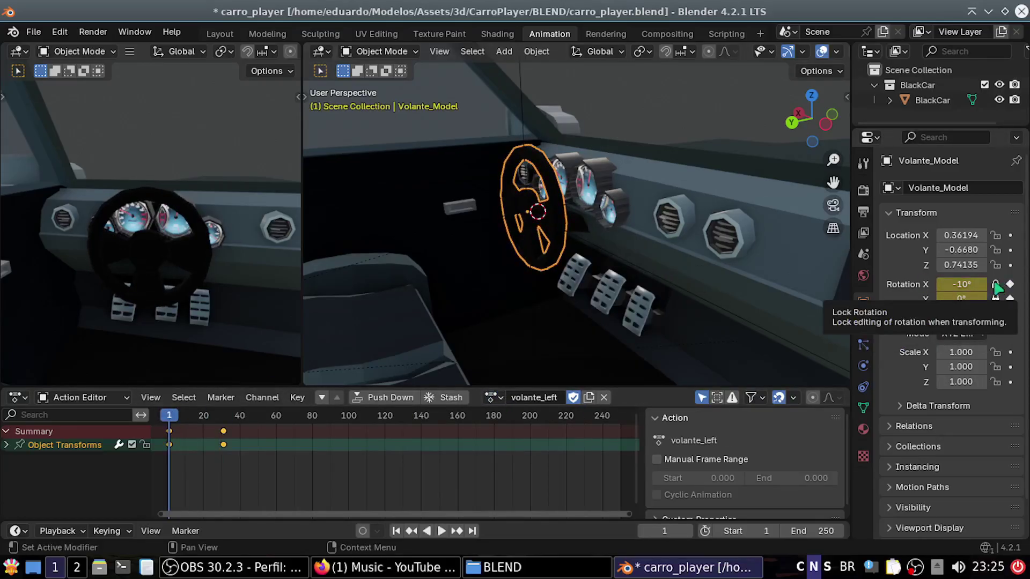
{"action": "key", "text": "Escape"}
{"action": "left_click", "coordinate": [493, 398]}
{"action": "left_click", "coordinate": [472, 370]}
{"action": "key", "text": "ctrl+s"}
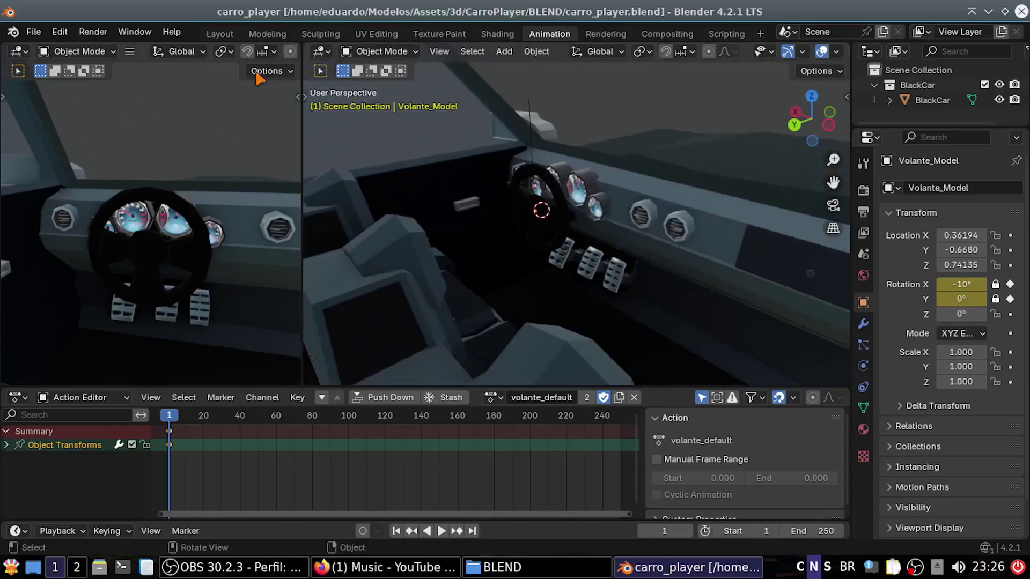
{"action": "left_click", "coordinate": [33, 32]}
Import player_no_carro.fbx from the FBX folder into the car scene
{"action": "left_click", "coordinate": [225, 388]}
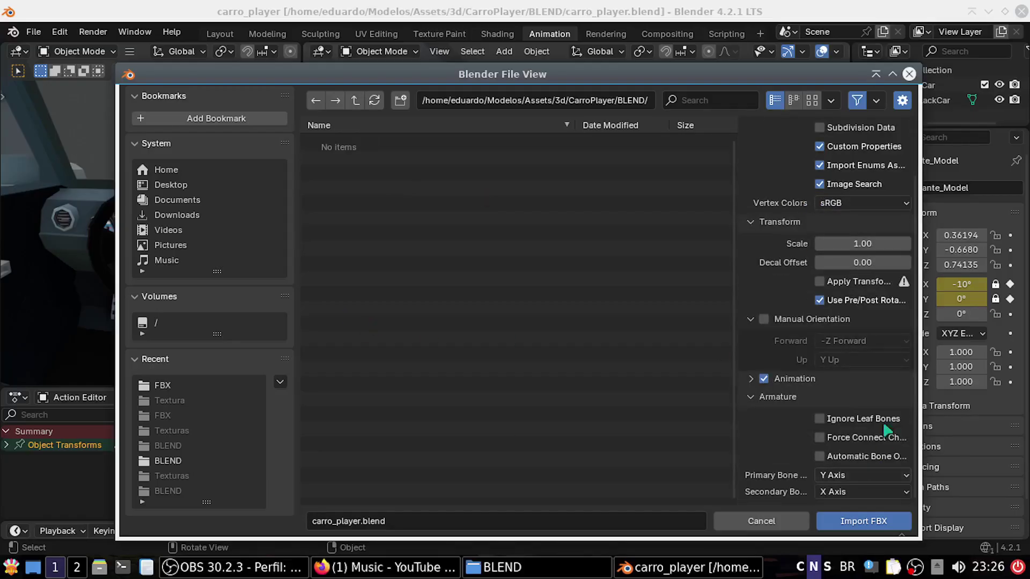
{"action": "double_click", "coordinate": [332, 158]}
{"action": "double_click", "coordinate": [337, 142]}
{"action": "mouse_move", "coordinate": [590, 241]}
{"action": "middle_mouse_down"}
{"action": "mouse_move", "coordinate": [711, 294]}
{"action": "mouse_move", "coordinate": [590, 300]}
{"action": "middle_mouse_up"}
Select the imported character armature and apply its death1 action to inspect it
{"action": "left_click", "coordinate": [492, 398]}
{"action": "left_click_drag", "start_coordinate": [938, 129], "coordinate": [938, 227]}
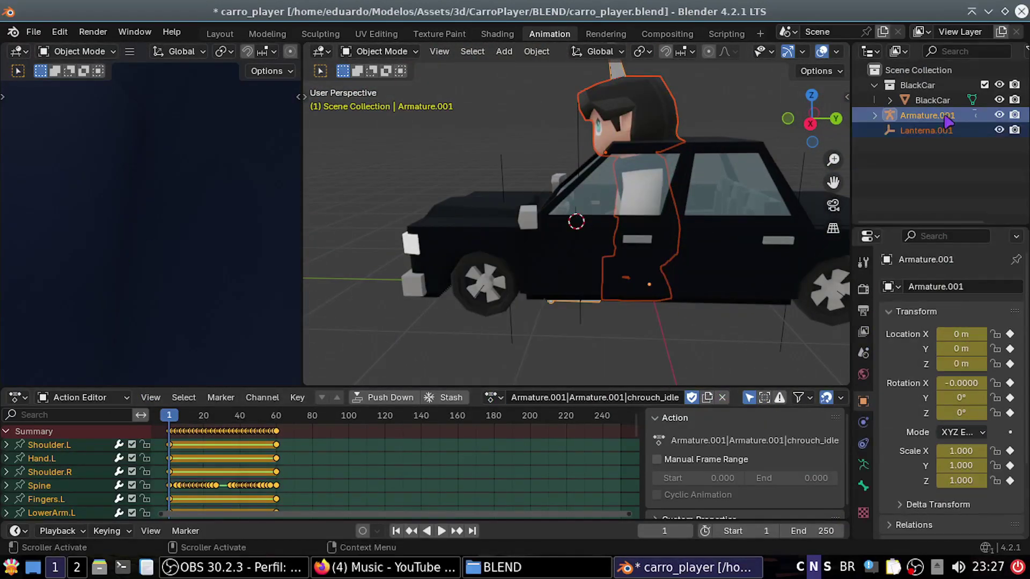
{"action": "left_click", "coordinate": [907, 133]}
{"action": "left_click", "coordinate": [450, 397]}
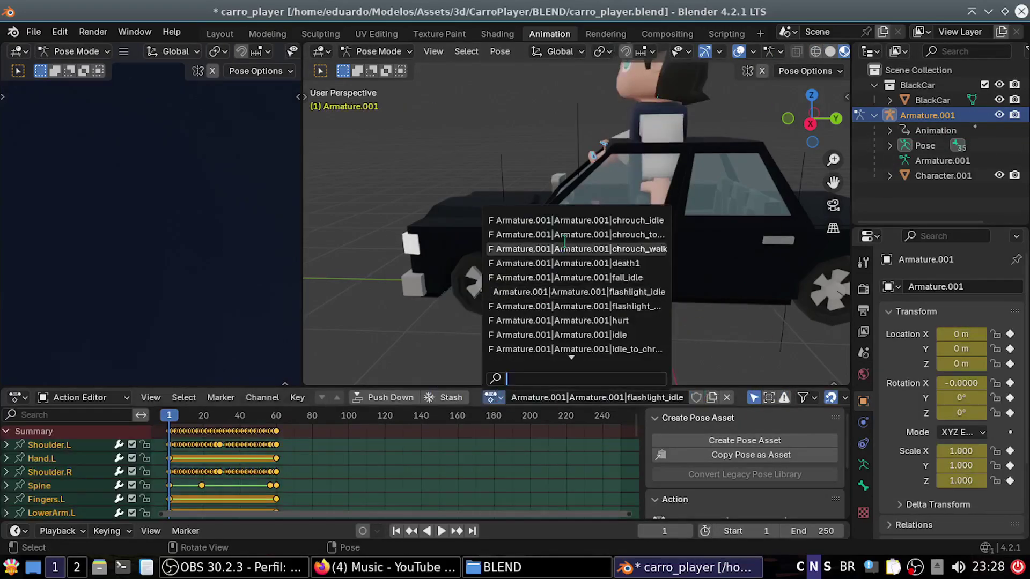
{"action": "left_click", "coordinate": [536, 241]}
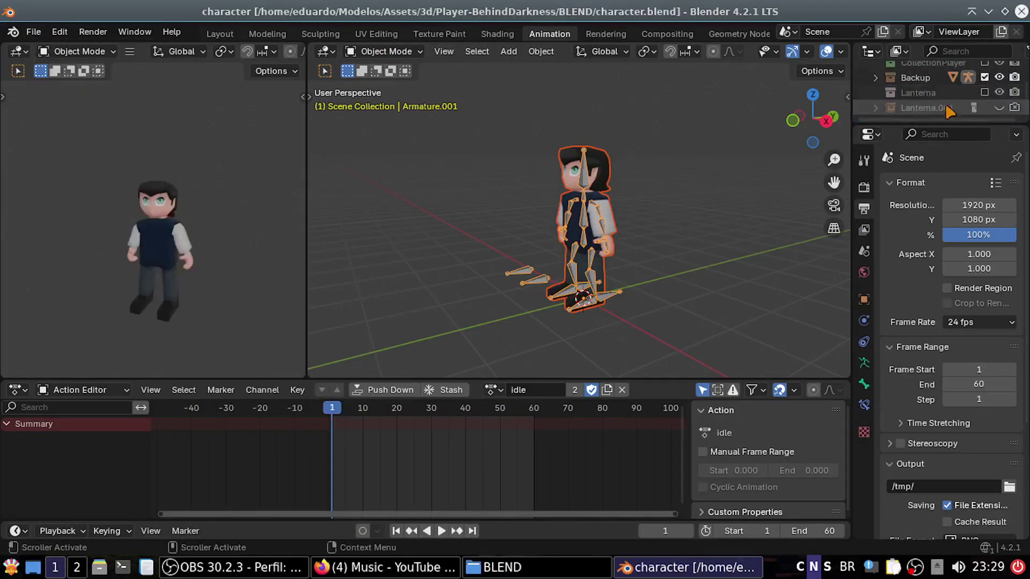
{"action": "left_click", "coordinate": [915, 101]}
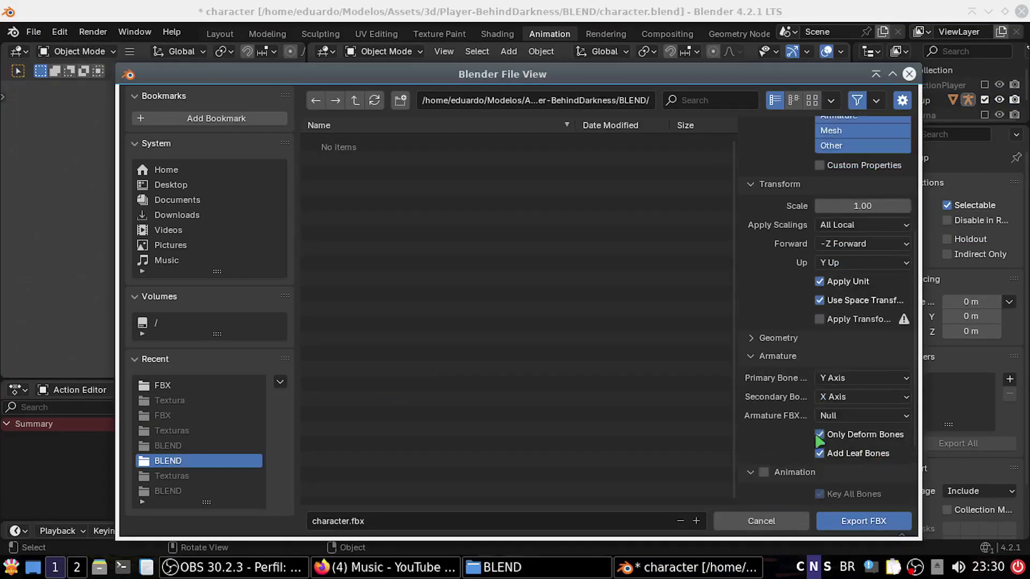
Import the re-exported character FBX into carro_player.blend
{"action": "scroll", "coordinate": [804, 427], "scroll_direction": "up", "scroll_amount": 3}
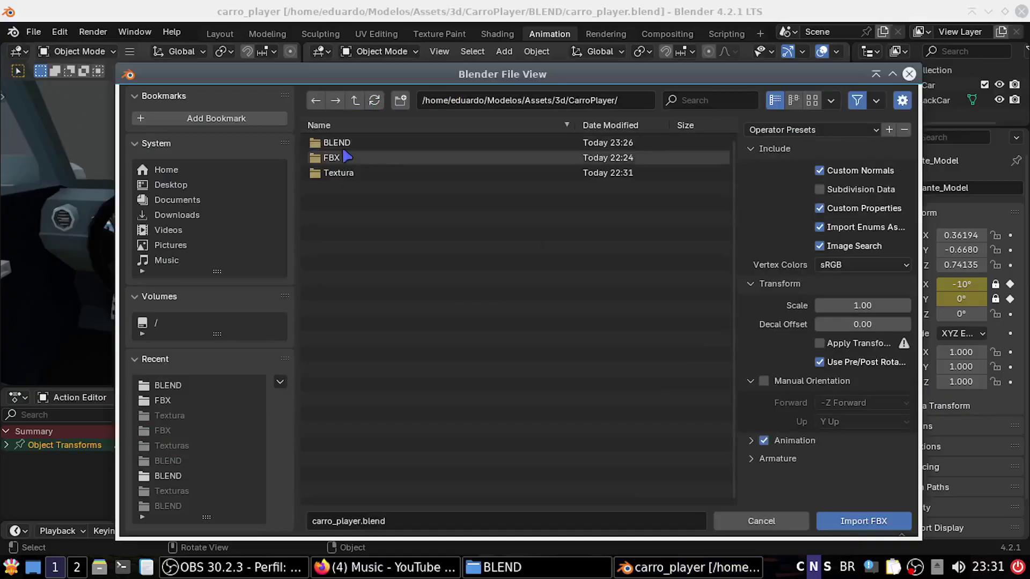
{"action": "left_click", "coordinate": [839, 522]}
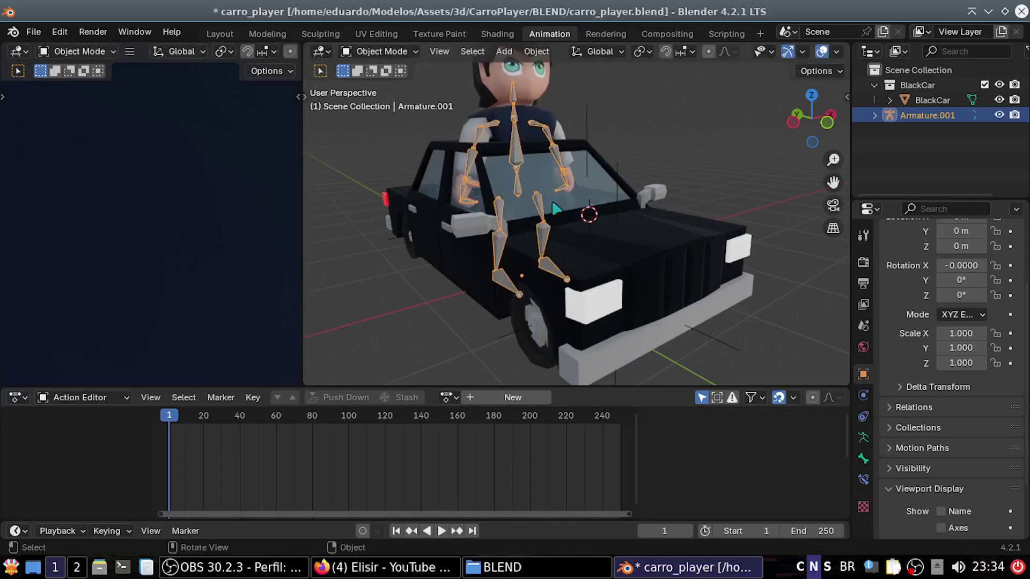
Scale the character armature to 0.49 and check its driver-seat placement by toggling BlackCar visibility
{"action": "key", "text": "KP_3"}
{"action": "scroll", "coordinate": [694, 268], "scroll_direction": "up", "scroll_amount": 5}
{"action": "key", "text": "s"}
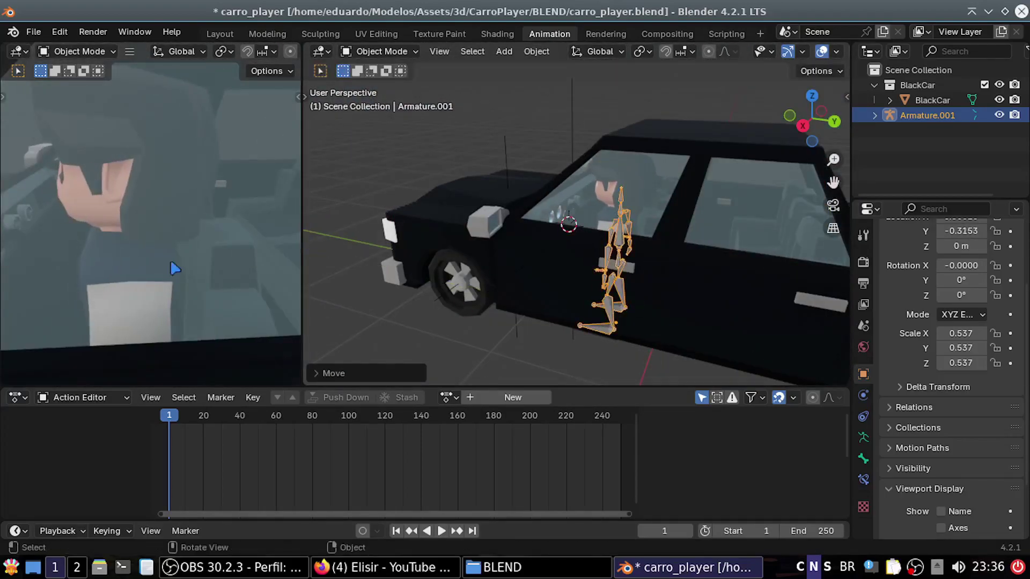
{"action": "key", "text": "s"}
{"action": "left_click", "coordinate": [166, 252]}
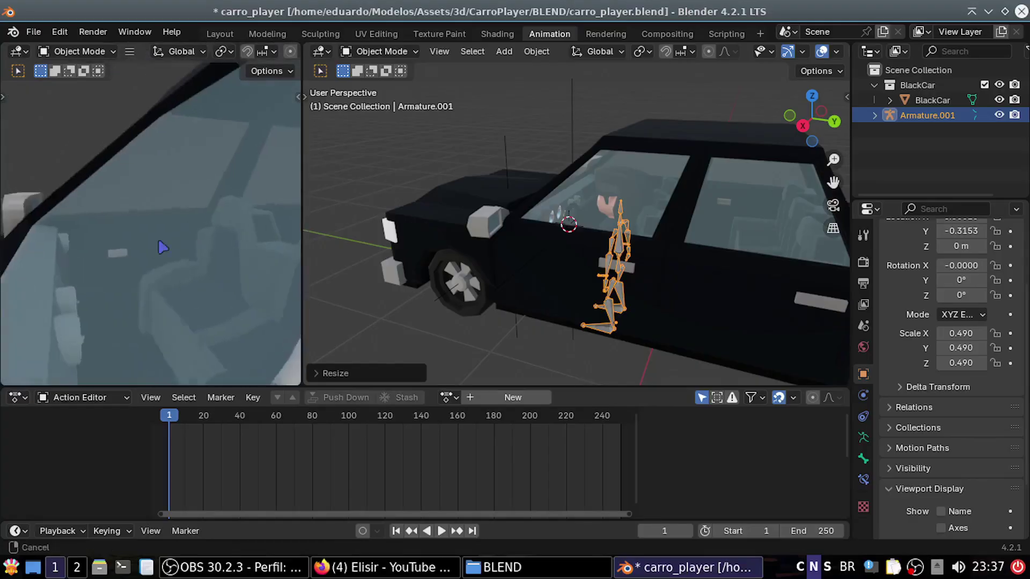
{"action": "mouse_move", "coordinate": [163, 248]}
{"action": "middle_mouse_down"}
{"action": "mouse_move", "coordinate": [223, 240]}
{"action": "mouse_move", "coordinate": [253, 269]}
{"action": "mouse_move", "coordinate": [229, 327]}
{"action": "mouse_move", "coordinate": [133, 306]}
{"action": "middle_mouse_up"}
{"action": "left_click", "coordinate": [1000, 100]}
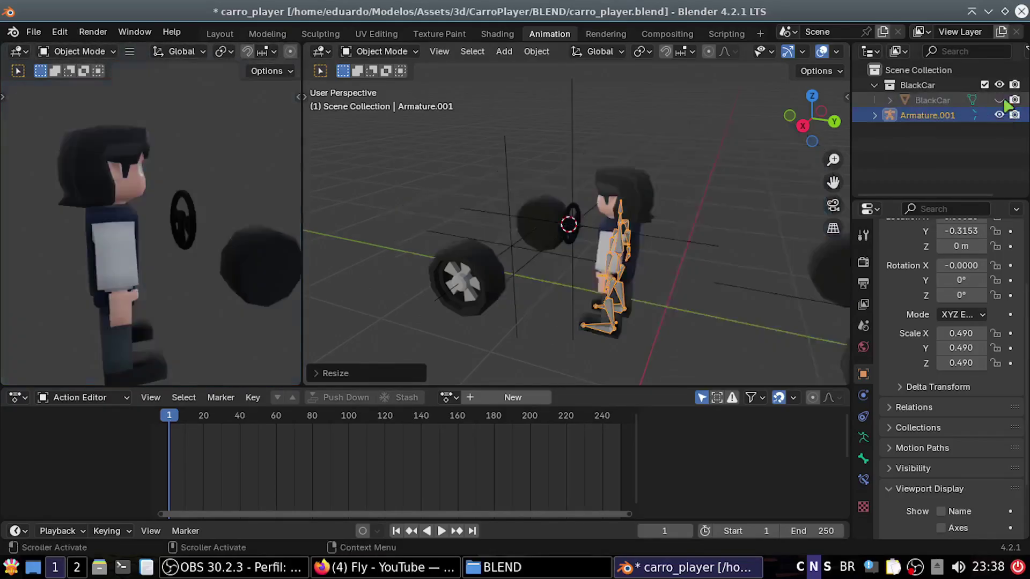
{"action": "key", "text": "KP_3"}
{"action": "left_click", "coordinate": [1000, 100]}
{"action": "mouse_move", "coordinate": [590, 225]}
{"action": "middle_mouse_down"}
{"action": "mouse_move", "coordinate": [226, 286]}
{"action": "mouse_move", "coordinate": [266, 301]}
{"action": "middle_mouse_up"}
{"action": "mouse_move", "coordinate": [375, 311]}
{"action": "middle_mouse_down"}
{"action": "mouse_move", "coordinate": [583, 320]}
{"action": "mouse_move", "coordinate": [545, 268]}
{"action": "middle_mouse_up"}
In X-ray side view, adjust the arm bones and nudge the character to Y -0.3618
{"action": "key", "text": "ctrl+Tab"}
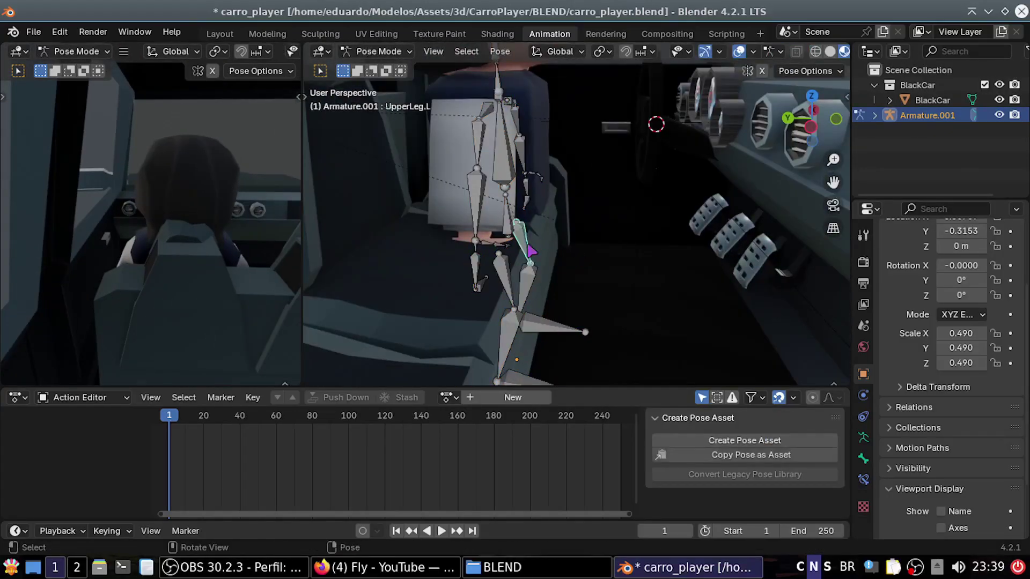
{"action": "left_click", "coordinate": [515, 122]}
{"action": "key", "text": "KP_3"}
{"action": "key", "text": "shift+z"}
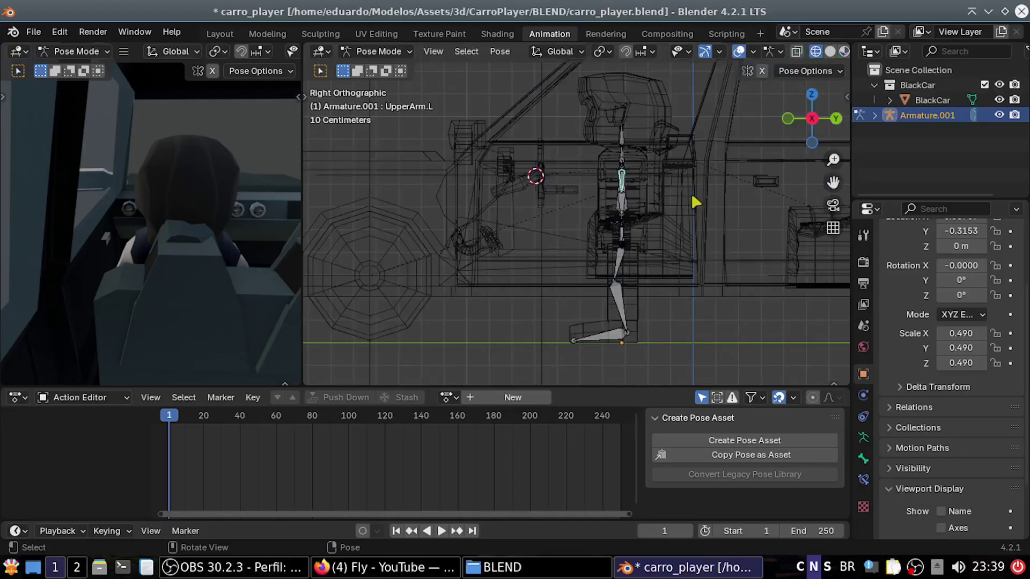
{"action": "scroll", "coordinate": [622, 194], "scroll_direction": "up", "scroll_amount": 4}
{"action": "left_click", "coordinate": [616, 169]}
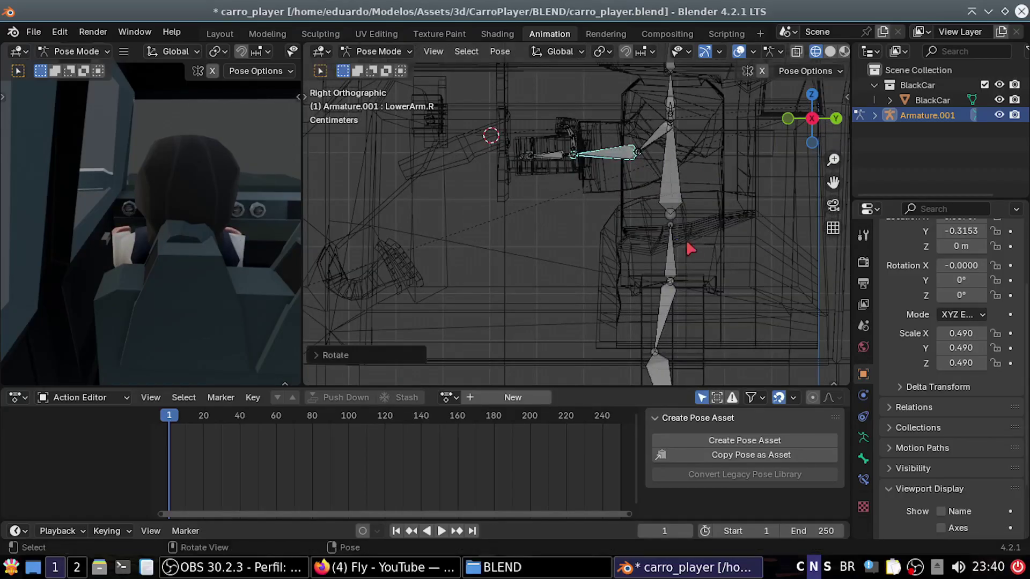
{"action": "left_click", "coordinate": [673, 209]}
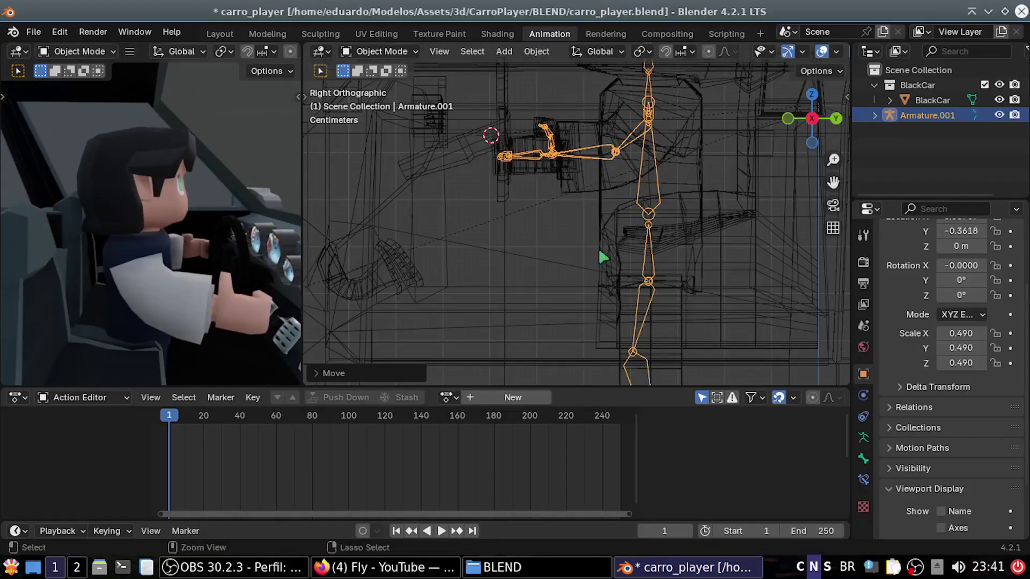
Pose the thumb and hand bones onto the wheel, then leave Pose Mode and select Volante_Model
{"action": "key", "text": "ctrl+Tab"}
{"action": "middle_click_drag", "start_coordinate": [601, 257], "coordinate": [590, 281]}
{"action": "key", "text": "KP_7"}
{"action": "key", "text": "KP_1"}
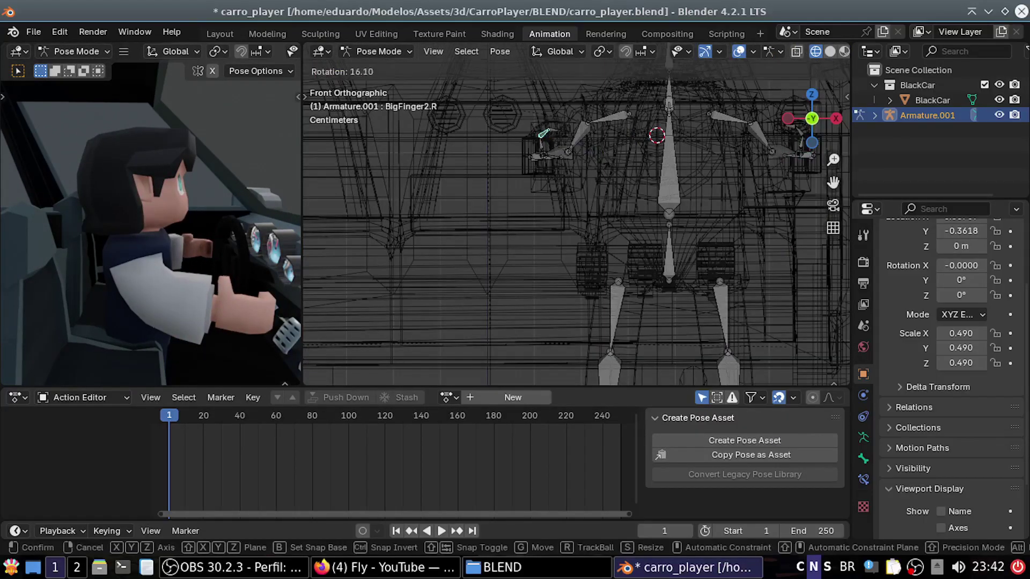
{"action": "left_click", "coordinate": [720, 147]}
{"action": "key", "text": "KP_7"}
{"action": "left_click", "coordinate": [724, 262]}
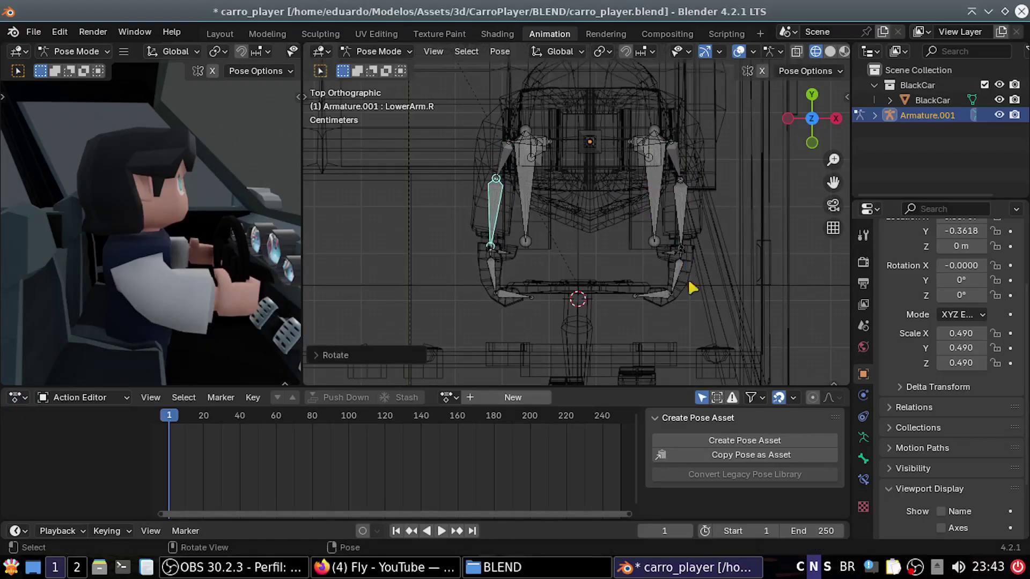
{"action": "middle_click_drag", "start_coordinate": [207, 313], "coordinate": [162, 266]}
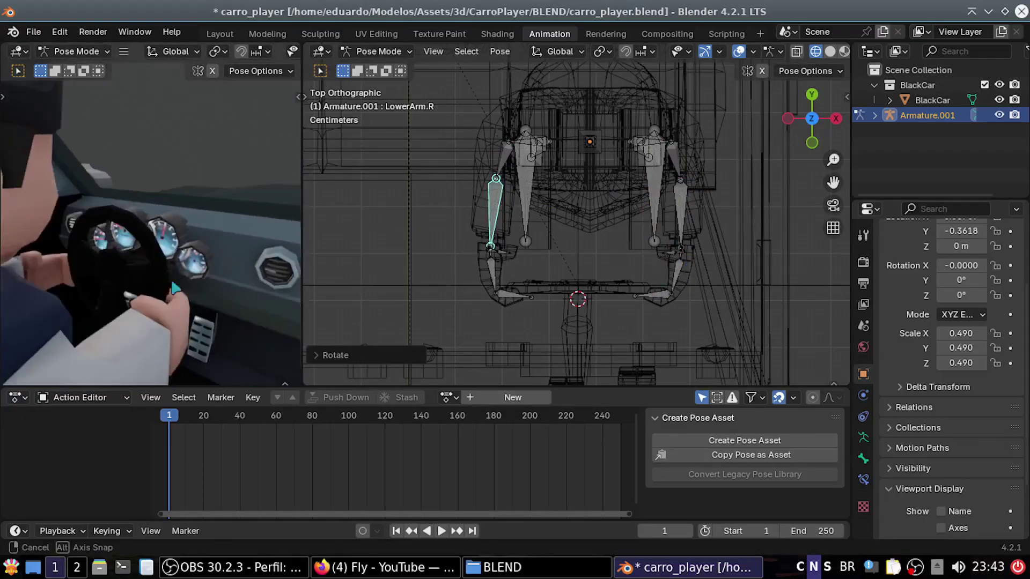
{"action": "key", "text": "ctrl+Tab"}
{"action": "left_click", "coordinate": [162, 266]}
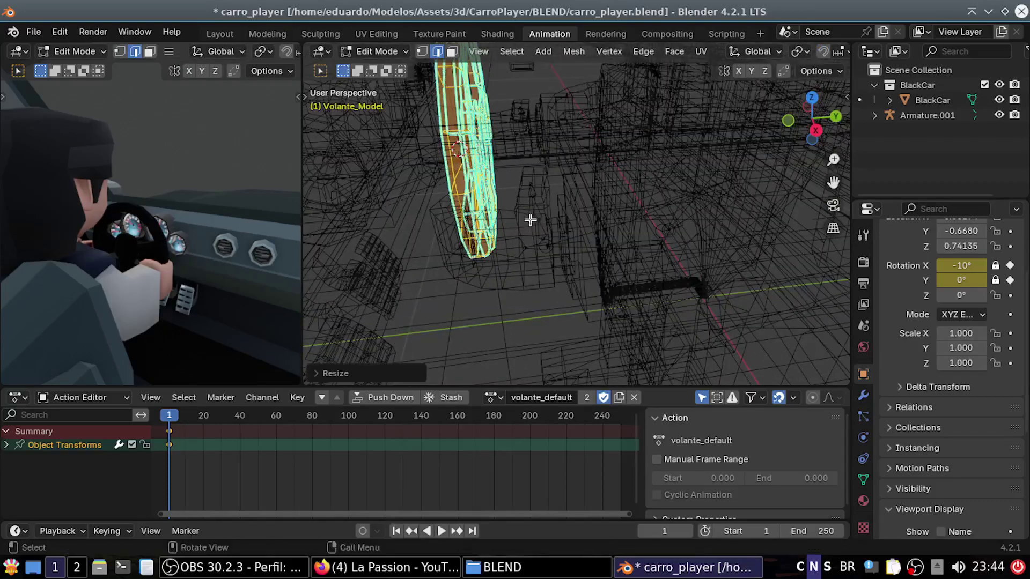
Return the wheel to Object Mode with solid shading and assign it volante_left
{"action": "mouse_move", "coordinate": [530, 220]}
{"action": "middle_mouse_down"}
{"action": "mouse_move", "coordinate": [558, 309]}
{"action": "mouse_move", "coordinate": [694, 340]}
{"action": "middle_mouse_up"}
{"action": "key", "text": "Tab"}
{"action": "key", "text": "shift+z"}
{"action": "left_click", "coordinate": [493, 397]}
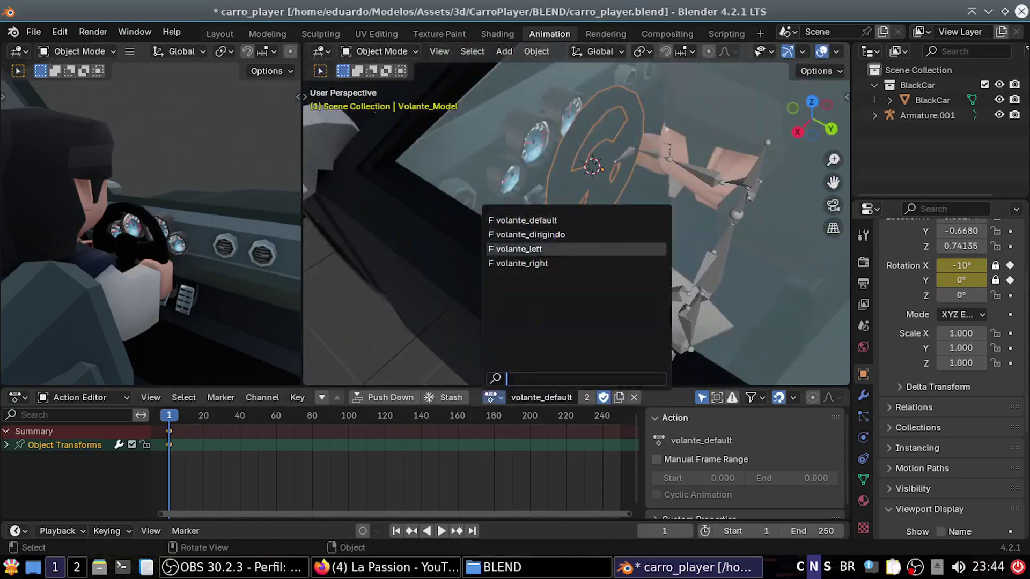
{"action": "left_click", "coordinate": [519, 248]}
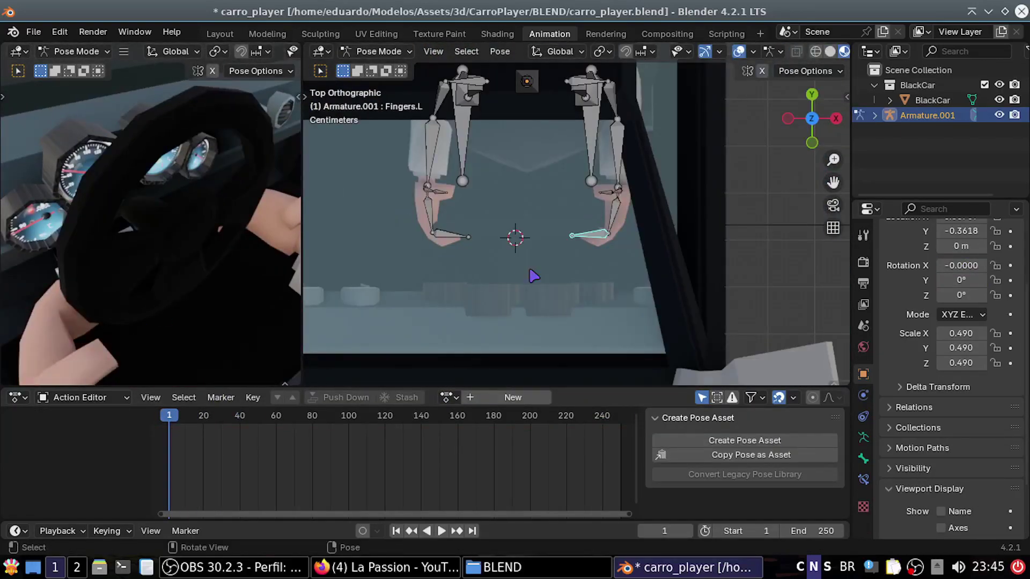
Rotate the character's left forearm and right upper arm bones to fit the turned wheel
{"action": "scroll", "coordinate": [534, 276], "scroll_direction": "down", "scroll_amount": 2}
{"action": "left_click", "coordinate": [604, 172]}
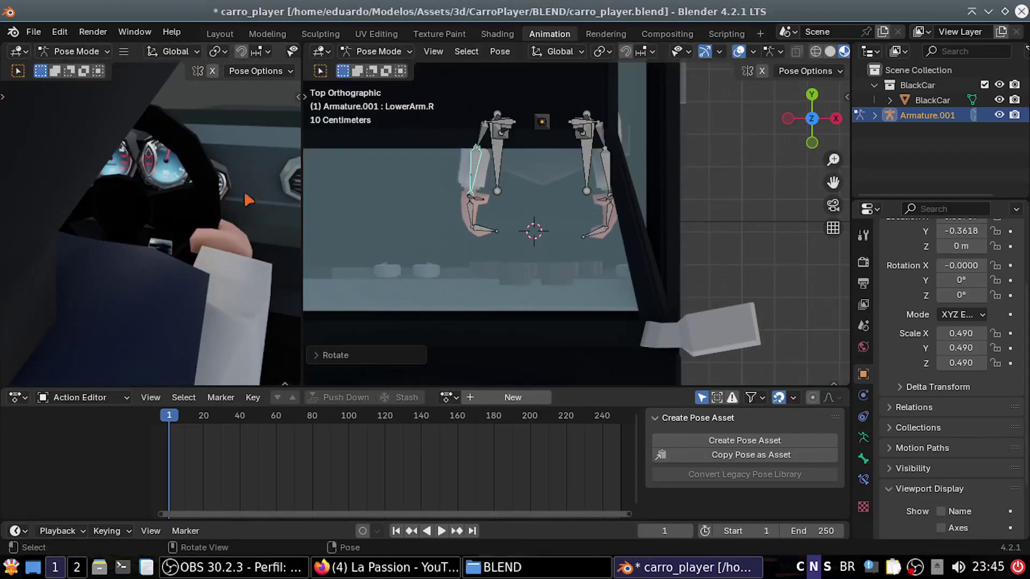
{"action": "middle_click_drag", "start_coordinate": [247, 200], "coordinate": [40, 231]}
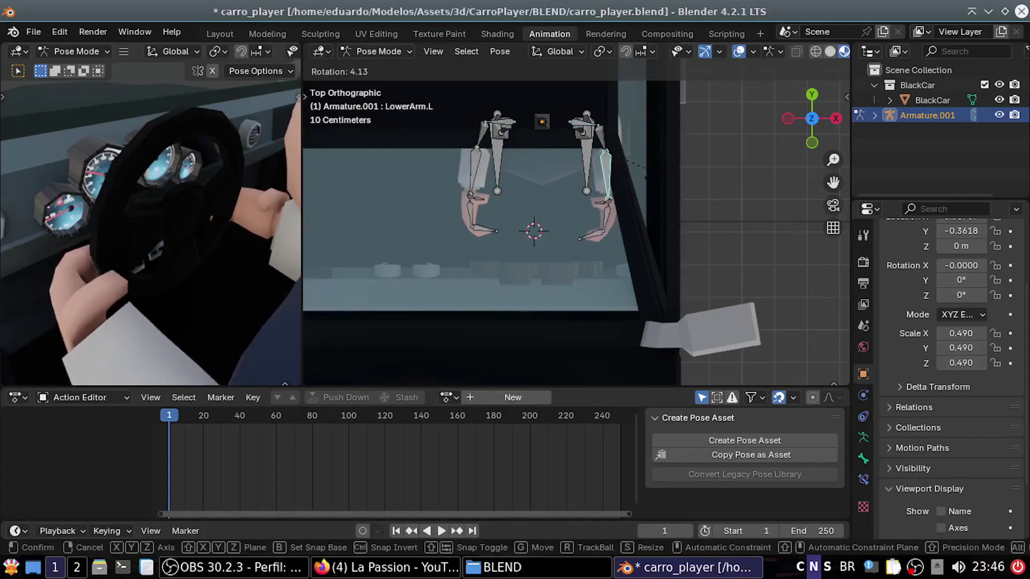
{"action": "key", "text": "KP_3"}
{"action": "key", "text": "shift+z"}
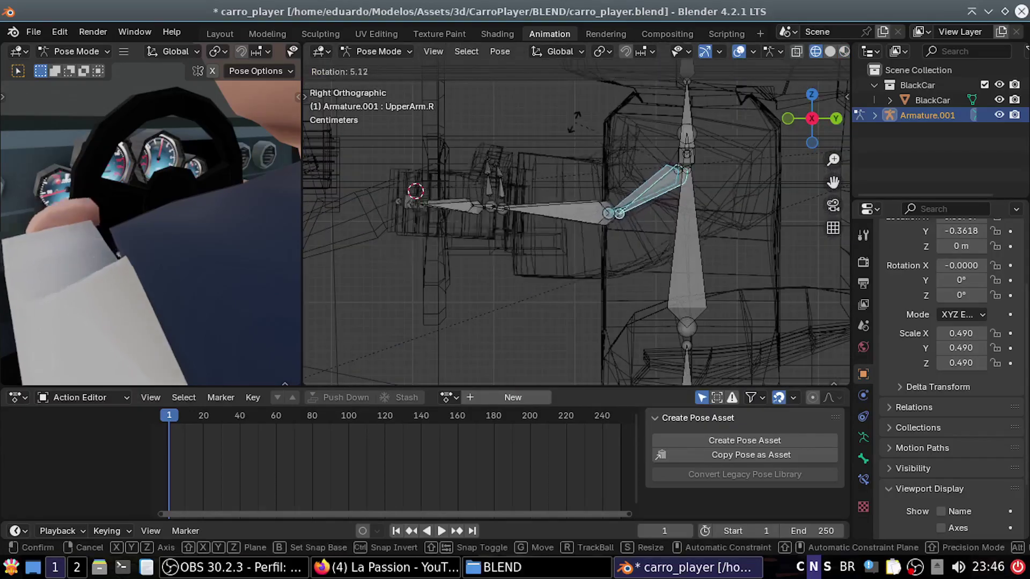
{"action": "left_click", "coordinate": [574, 121]}
{"action": "mouse_move", "coordinate": [194, 202]}
{"action": "middle_mouse_down"}
{"action": "mouse_move", "coordinate": [54, 239]}
{"action": "mouse_move", "coordinate": [184, 257]}
{"action": "middle_mouse_up"}
{"action": "scroll", "coordinate": [608, 280], "scroll_direction": "down", "scroll_amount": 5}
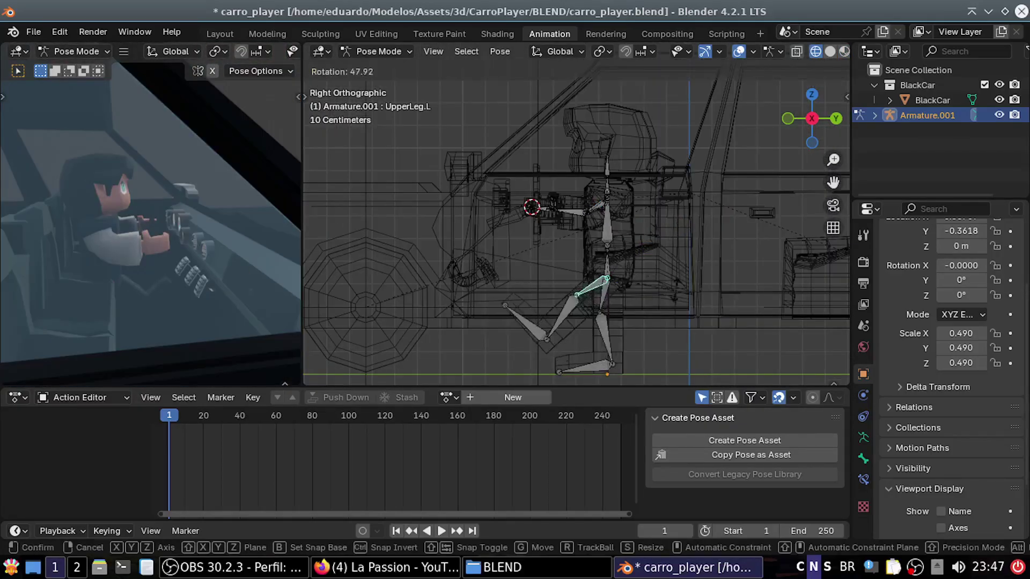
Select Armature.001 with its mesh and lower the character along Z into the seat
{"action": "key", "text": "ctrl+Tab"}
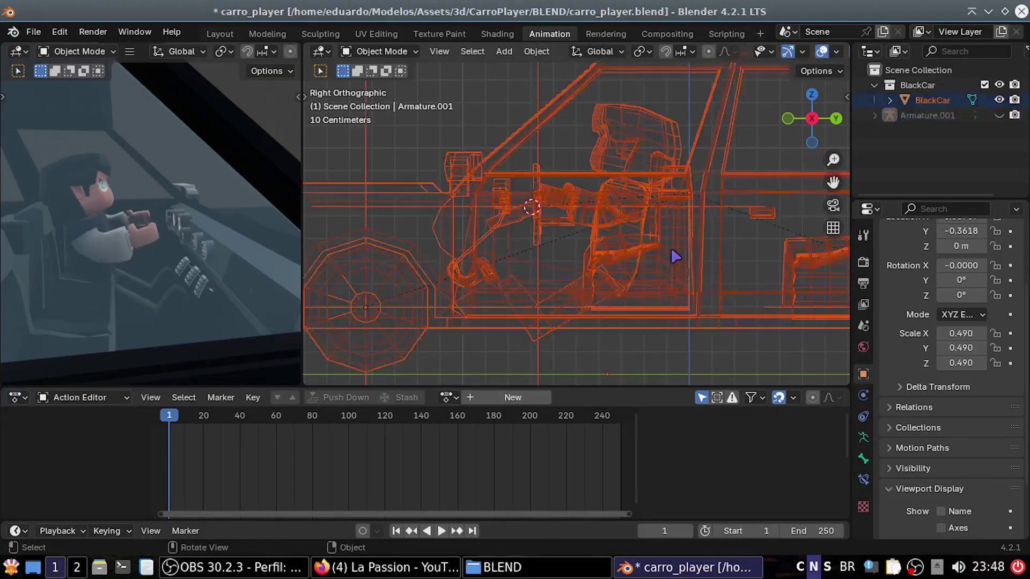
{"action": "right_click", "coordinate": [928, 114]}
{"action": "left_click", "coordinate": [828, 154]}
{"action": "key", "text": "g"}
{"action": "key", "text": "z"}
{"action": "left_click", "coordinate": [680, 199]}
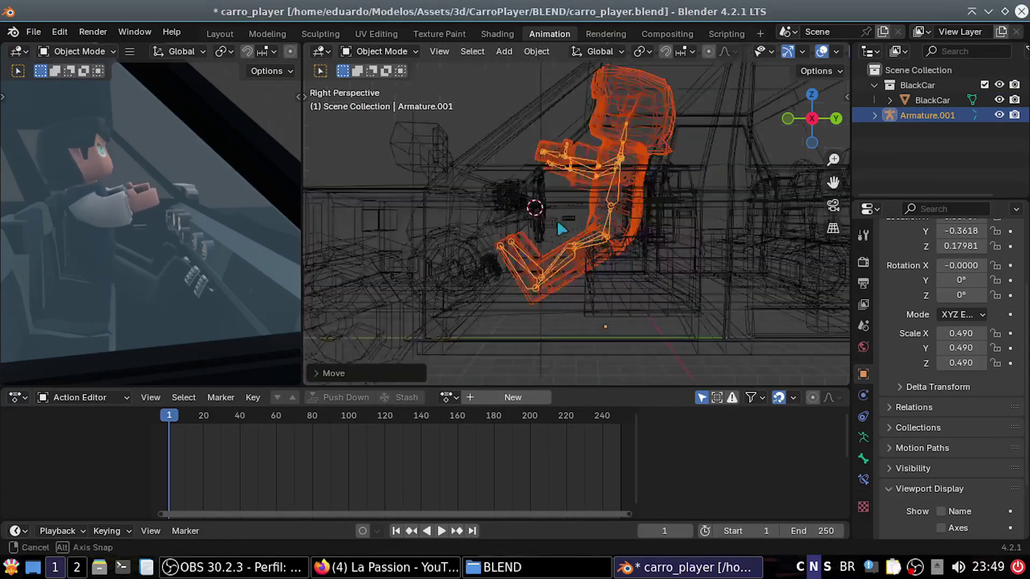
{"action": "middle_click_drag", "start_coordinate": [680, 200], "coordinate": [617, 225]}
{"action": "key", "text": "g"}
{"action": "key", "text": "z"}
{"action": "left_click", "coordinate": [617, 226]}
{"action": "mouse_move", "coordinate": [172, 257]}
{"action": "middle_mouse_down"}
{"action": "mouse_move", "coordinate": [121, 285]}
{"action": "mouse_move", "coordinate": [139, 268]}
{"action": "middle_mouse_up"}
Shift the character back along Y to -0.4258 and re-rotate UpperArm.R
{"action": "key", "text": "KP_3"}
{"action": "key", "text": "g"}
{"action": "key", "text": "y"}
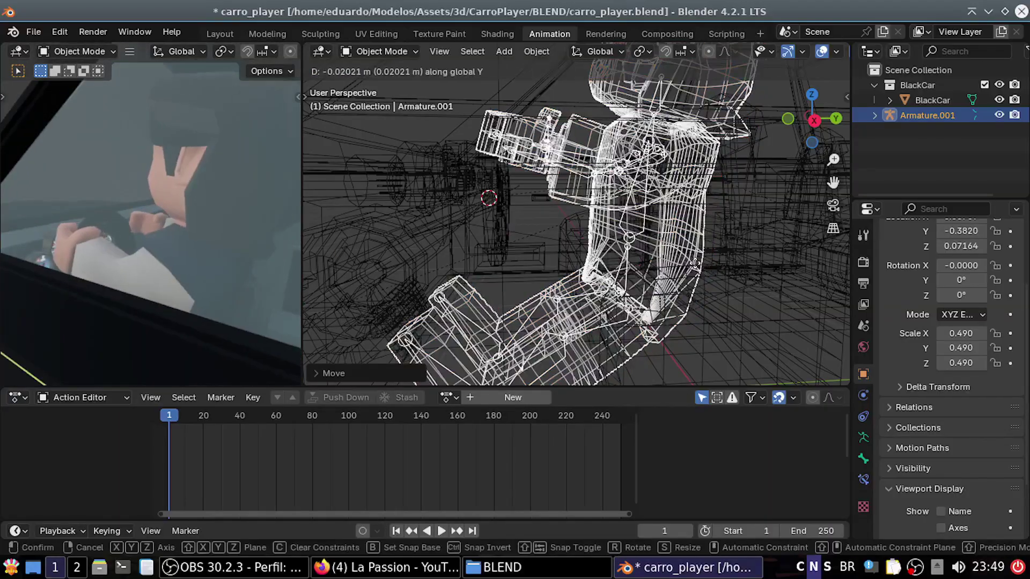
{"action": "left_click", "coordinate": [603, 190]}
{"action": "left_click", "coordinate": [654, 165]}
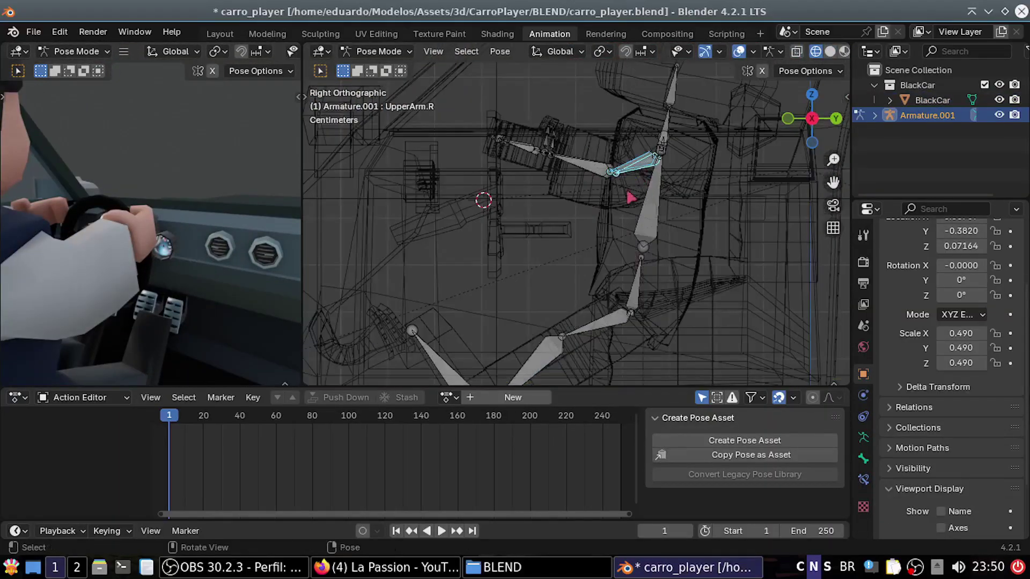
{"action": "left_click", "coordinate": [652, 212]}
{"action": "middle_click_drag", "start_coordinate": [652, 211], "coordinate": [645, 248]}
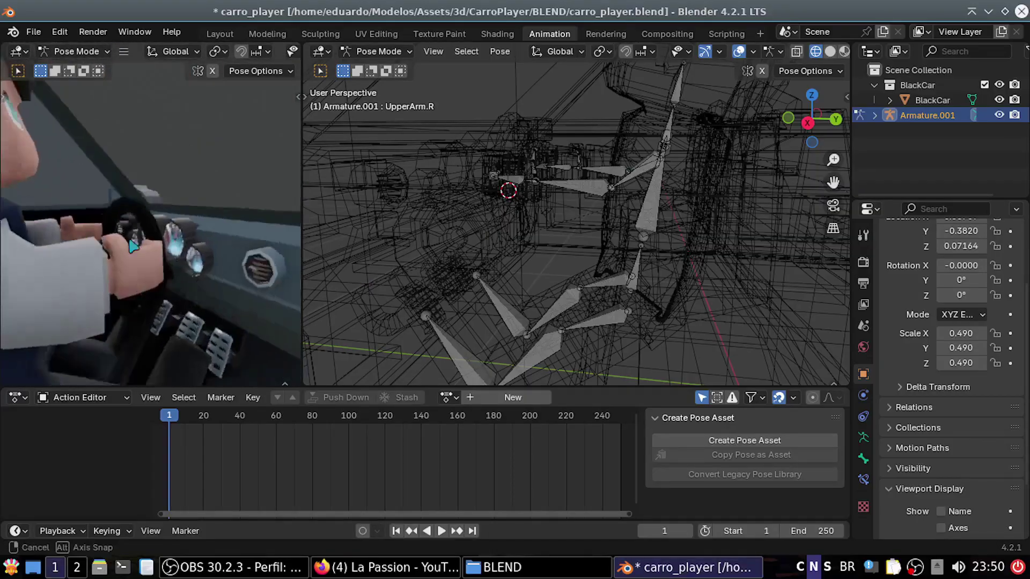
Scale the whole character down to 0.488
{"action": "key", "text": "ctrl+Tab"}
{"action": "mouse_move", "coordinate": [204, 241]}
{"action": "middle_mouse_down"}
{"action": "mouse_move", "coordinate": [230, 217]}
{"action": "mouse_move", "coordinate": [125, 282]}
{"action": "middle_mouse_up"}
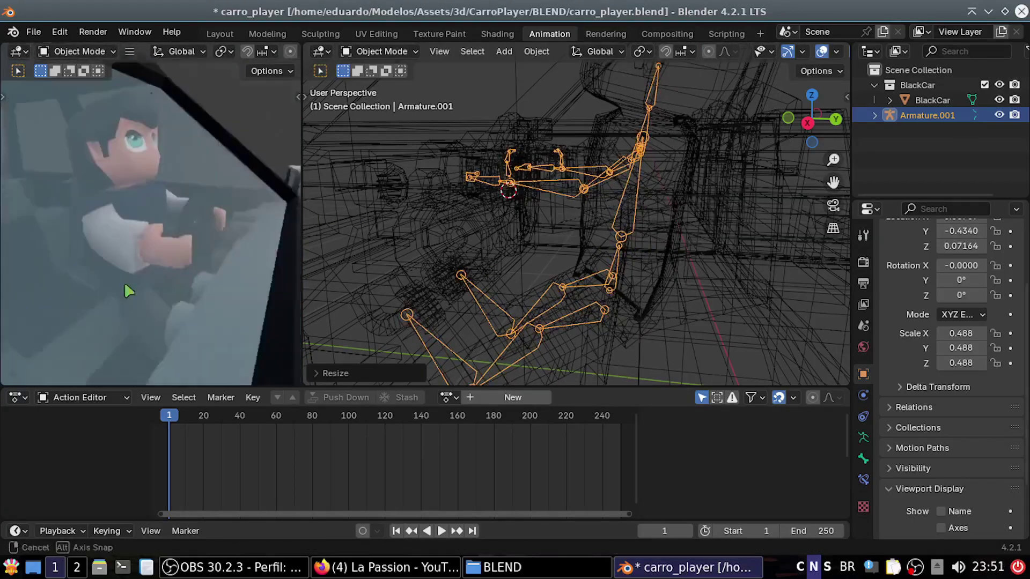
{"action": "key", "text": "s"}
{"action": "left_click", "coordinate": [589, 339]}
Re-rotate UpperLeg.L and LowerLeg.R so the legs fit the seat, checking from side view
{"action": "key", "text": "ctrl+Tab"}
{"action": "key", "text": "KP_3"}
{"action": "left_click", "coordinate": [575, 265]}
{"action": "key", "text": "r"}
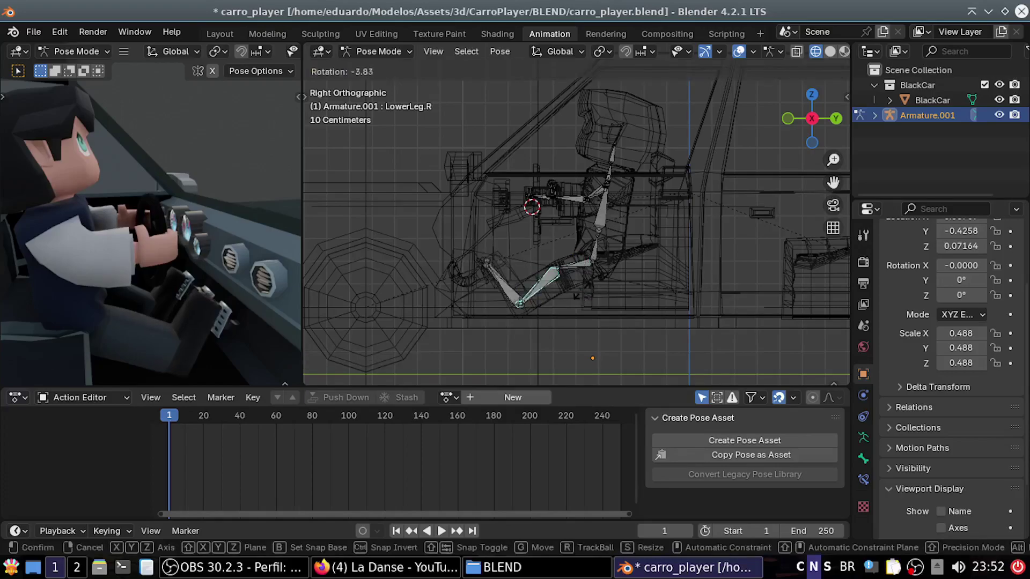
{"action": "key", "text": "Return"}
{"action": "middle_click_drag", "start_coordinate": [241, 242], "coordinate": [273, 307]}
{"action": "scroll", "coordinate": [161, 51], "scroll_direction": "down", "scroll_amount": 3}
{"action": "middle_click_drag", "start_coordinate": [161, 161], "coordinate": [222, 244]}
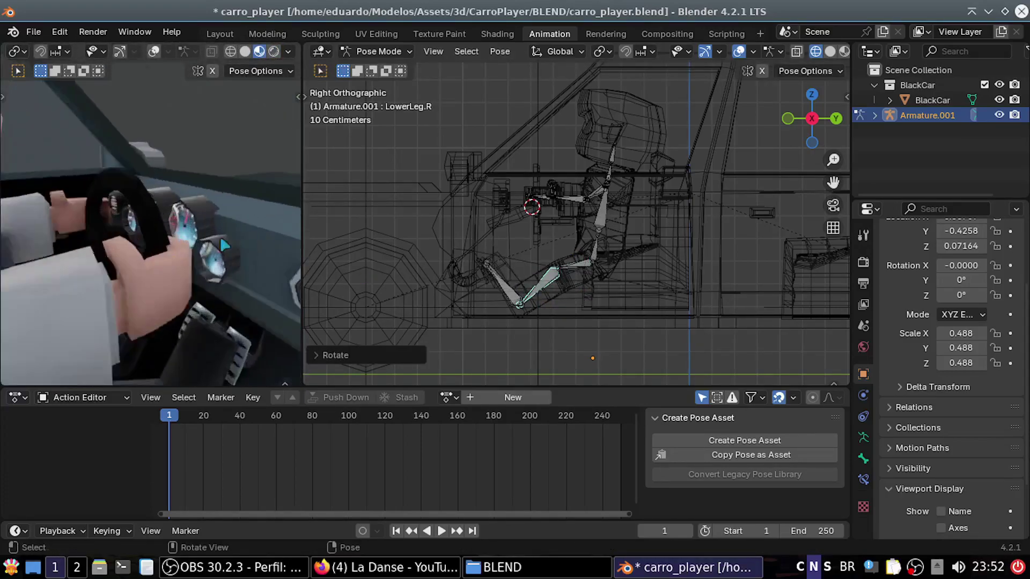
{"action": "scroll", "coordinate": [222, 244], "scroll_direction": "down", "scroll_amount": 3}
{"action": "scroll", "coordinate": [597, 288], "scroll_direction": "down", "scroll_amount": 3}
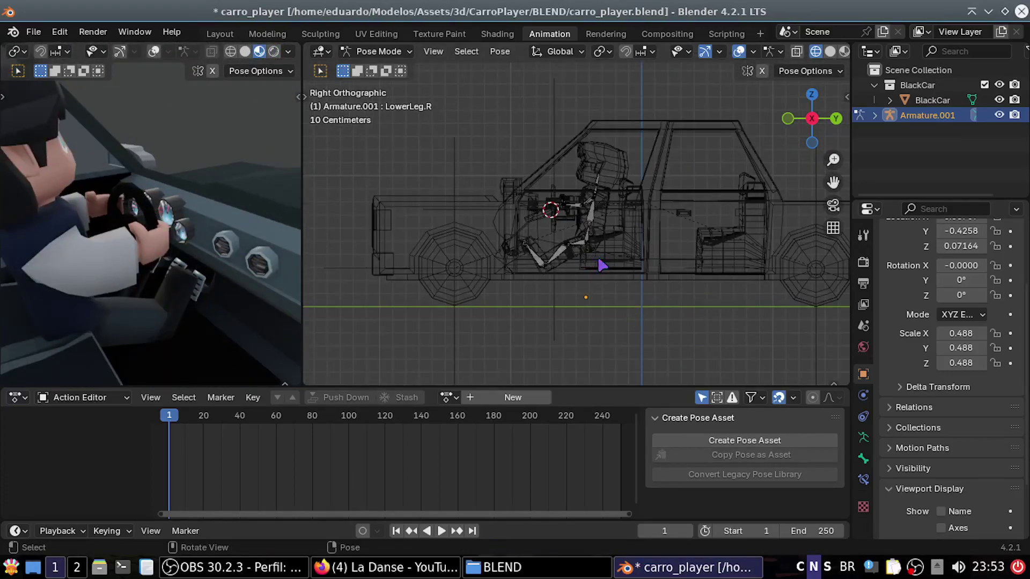
Create the default_player_no_carro action and protect it with a fake user
{"action": "left_click", "coordinate": [499, 396]}
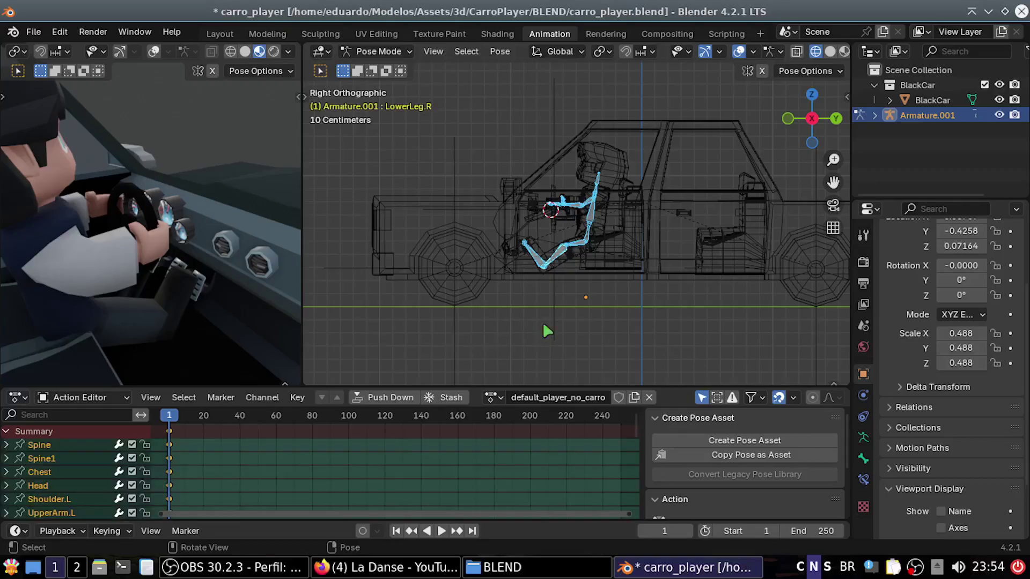
{"action": "left_click", "coordinate": [618, 398]}
{"action": "mouse_move", "coordinate": [541, 321]}
{"action": "middle_mouse_down"}
{"action": "mouse_move", "coordinate": [540, 263]}
{"action": "mouse_move", "coordinate": [631, 401]}
{"action": "middle_mouse_up"}
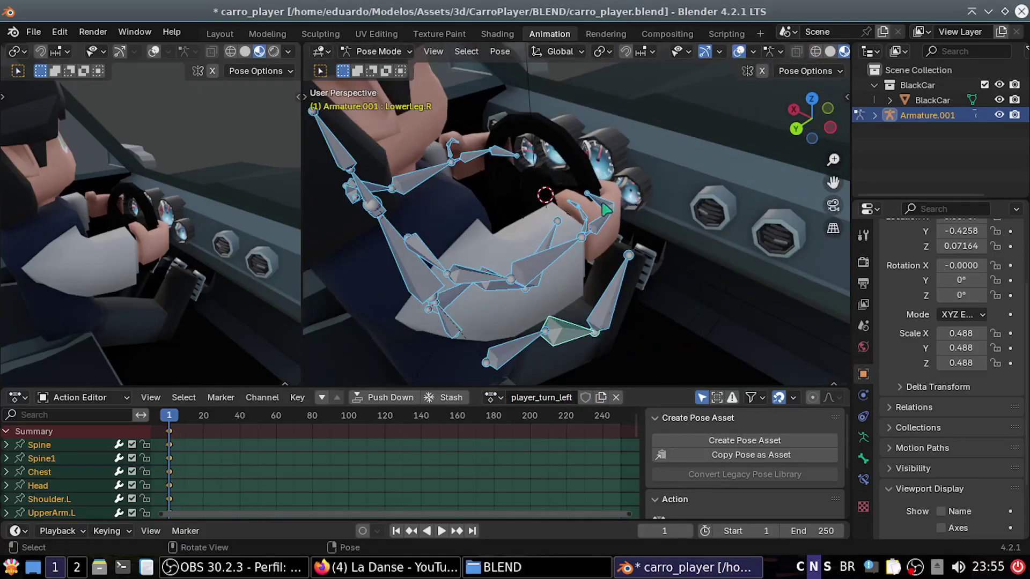
In right side view, select the UpperArm.L bone for the player_turn_left action
{"action": "key", "text": "KP_3"}
{"action": "key", "text": "shift+z"}
{"action": "left_click", "coordinate": [581, 241]}
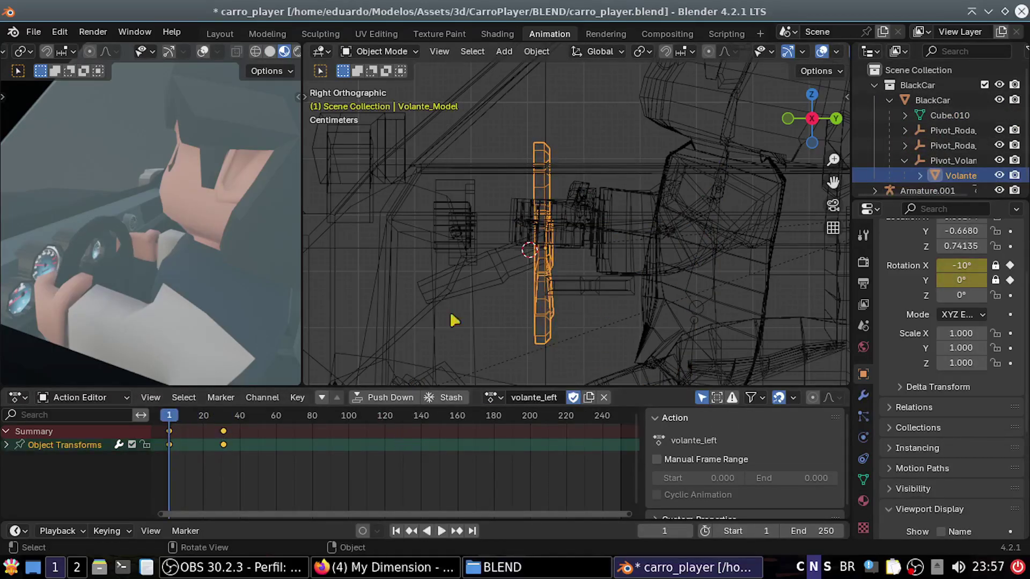
At frame 31, rotate the left upper arm and Spine1 toward the wheel
{"action": "key", "text": "ctrl+z"}
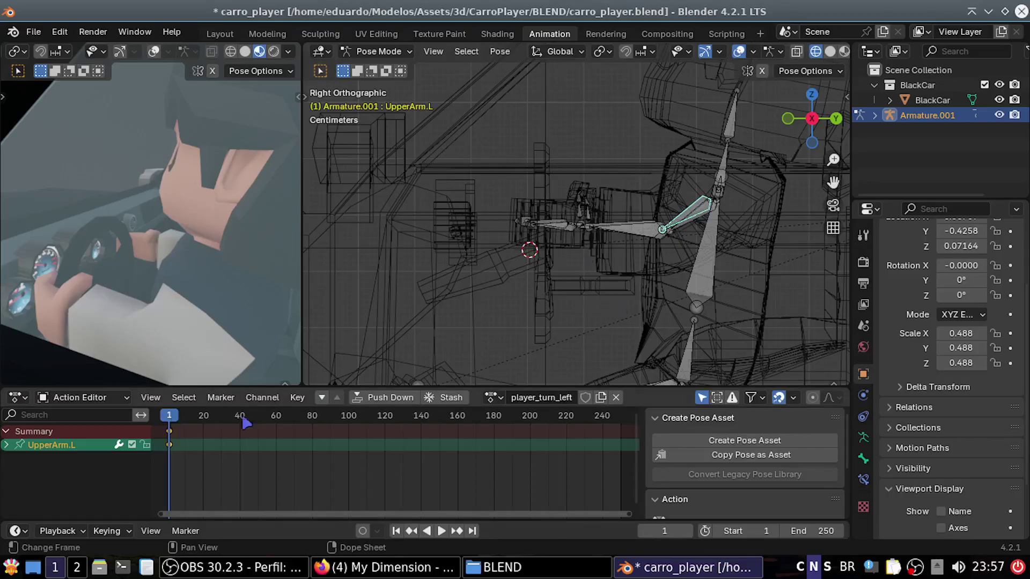
{"action": "left_click", "coordinate": [223, 416]}
{"action": "key", "text": "a"}
{"action": "left_click", "coordinate": [694, 220]}
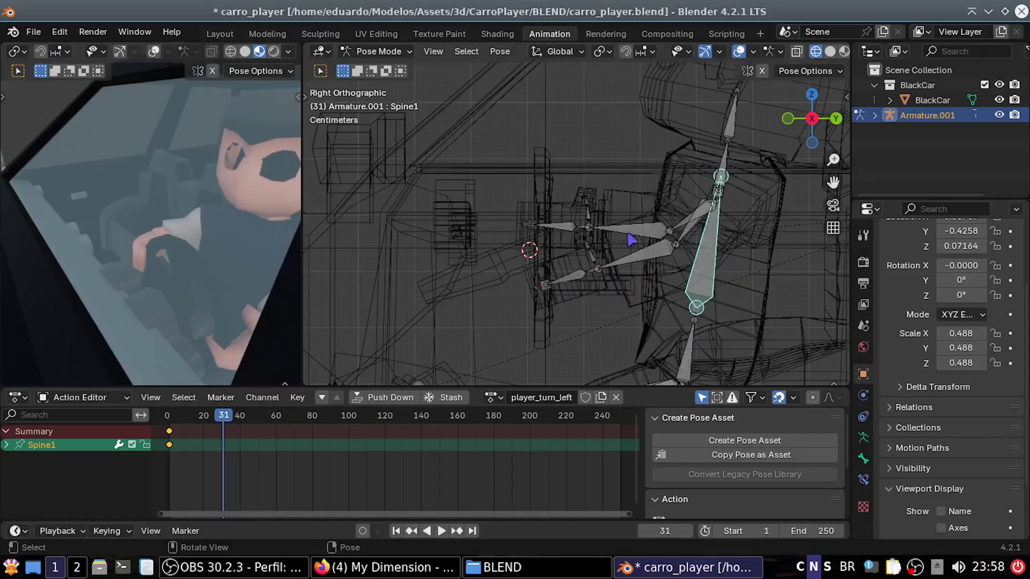
{"action": "left_click", "coordinate": [740, 265]}
Rotate LowerArm.R and the Fingers.L bones to grip the wheel, using back and top views
{"action": "key", "text": "ctrl+KP_1"}
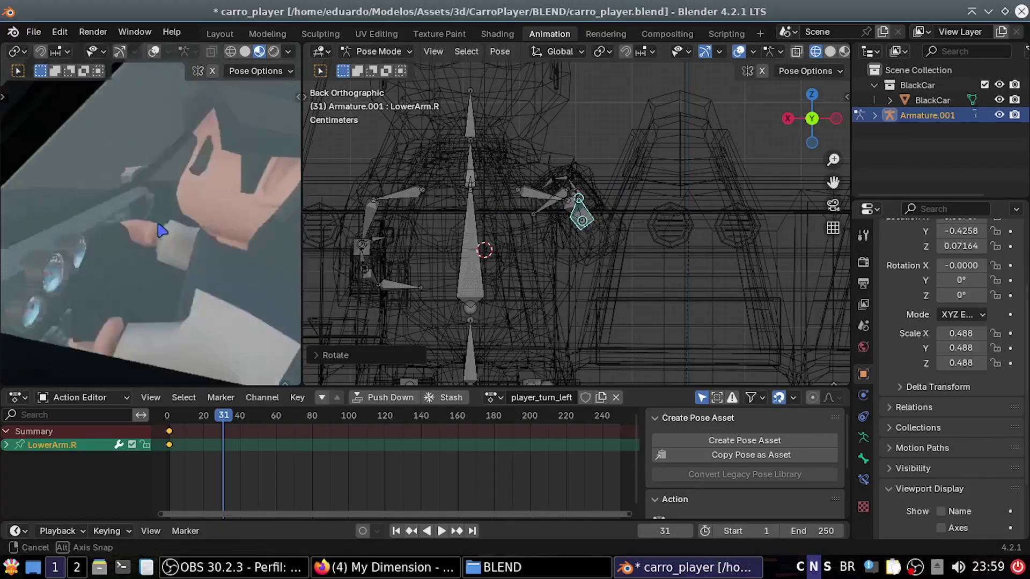
{"action": "key", "text": "Return"}
{"action": "left_click", "coordinate": [370, 220]}
{"action": "key", "text": "KP_7"}
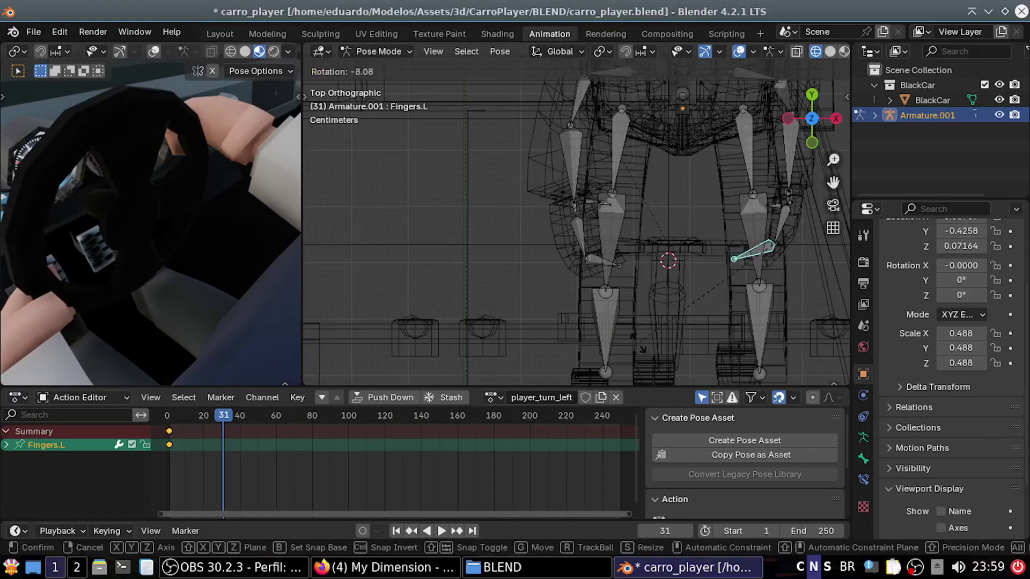
{"action": "key", "text": "Return"}
{"action": "mouse_move", "coordinate": [158, 270]}
{"action": "middle_mouse_down"}
{"action": "mouse_move", "coordinate": [184, 290]}
{"action": "mouse_move", "coordinate": [209, 266]}
{"action": "middle_mouse_up"}
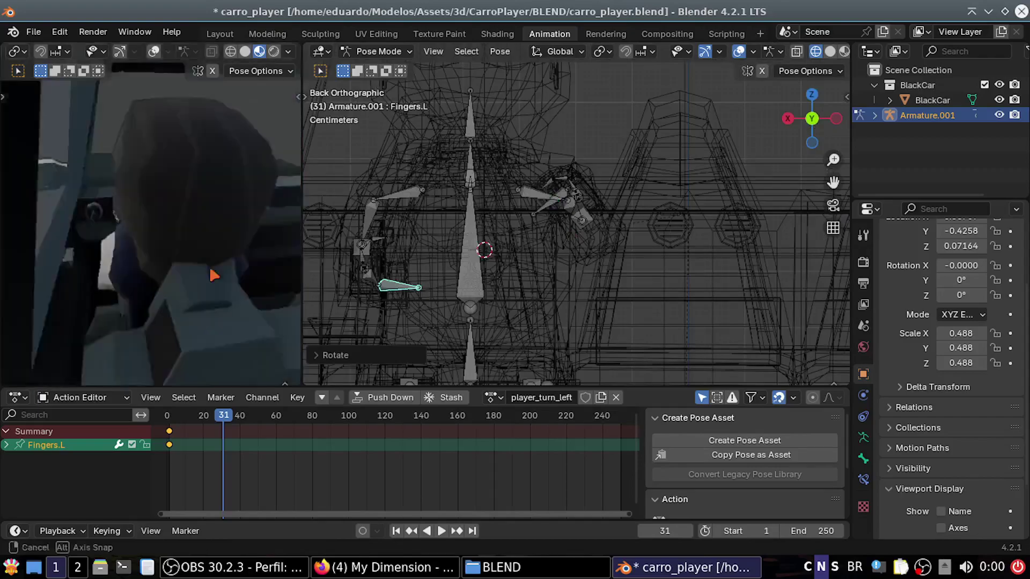
Adjust the right forearm and rotate Hand.L onto the wheel, checking from the top view
{"action": "key", "text": "ctrl+KP_1"}
{"action": "left_click", "coordinate": [576, 199]}
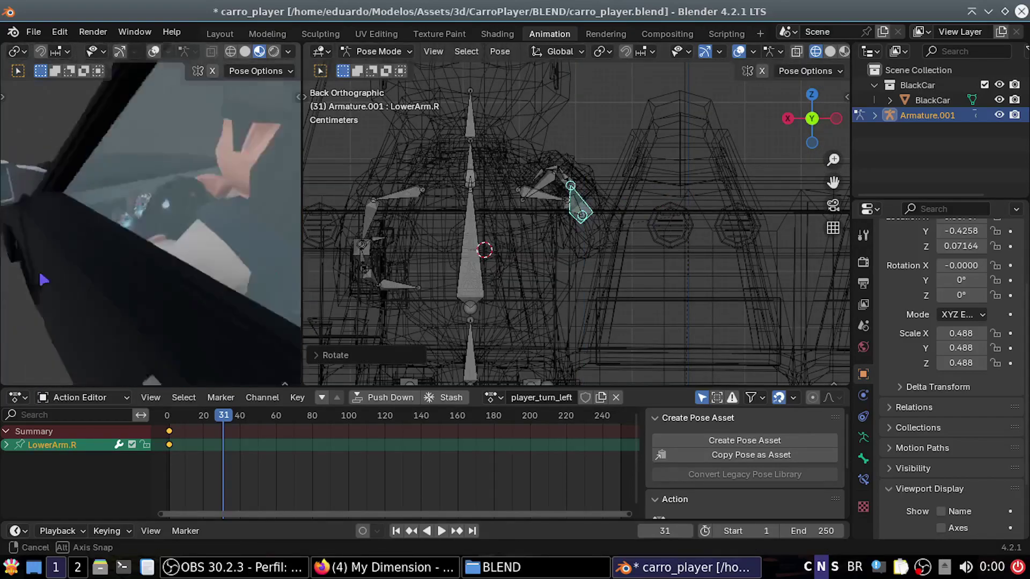
{"action": "middle_click_drag", "start_coordinate": [39, 271], "coordinate": [279, 204]}
{"action": "middle_click_drag", "start_coordinate": [375, 242], "coordinate": [344, 290]}
{"action": "left_click", "coordinate": [339, 299]}
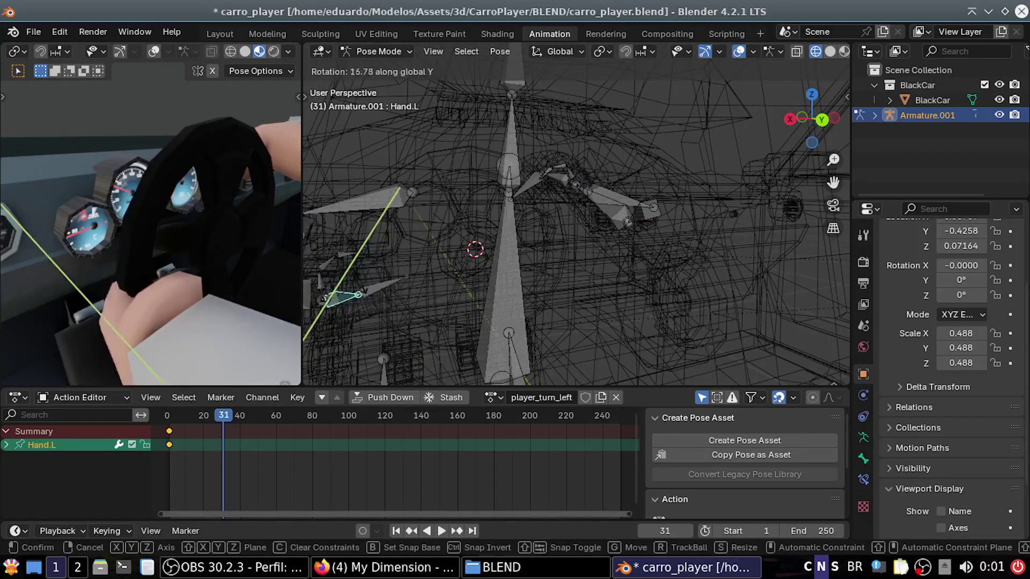
{"action": "key", "text": "Return"}
{"action": "key", "text": "KP_7"}
{"action": "mouse_move", "coordinate": [161, 241]}
{"action": "middle_mouse_down"}
{"action": "mouse_move", "coordinate": [118, 302]}
{"action": "mouse_move", "coordinate": [96, 303]}
{"action": "middle_mouse_up"}
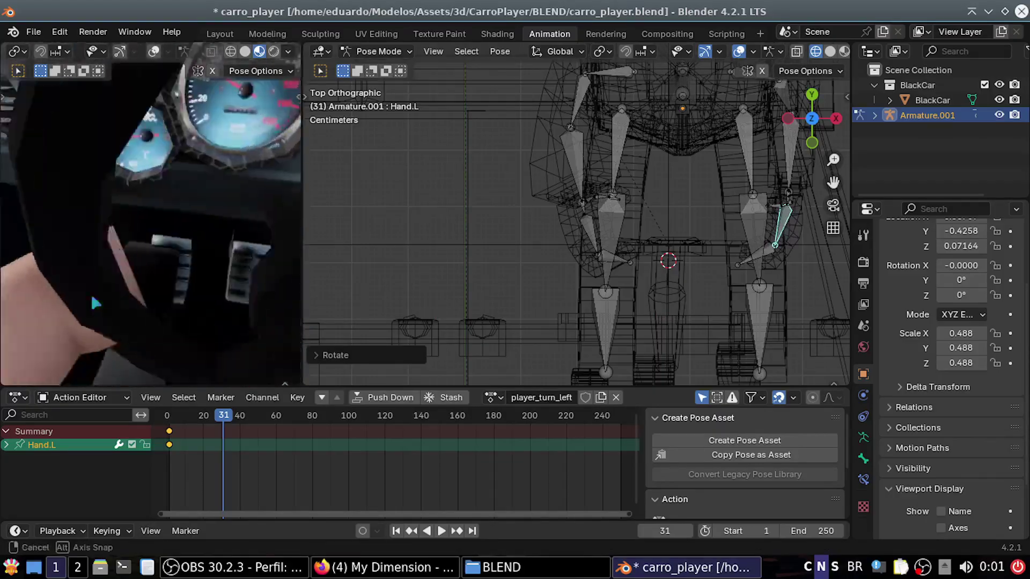